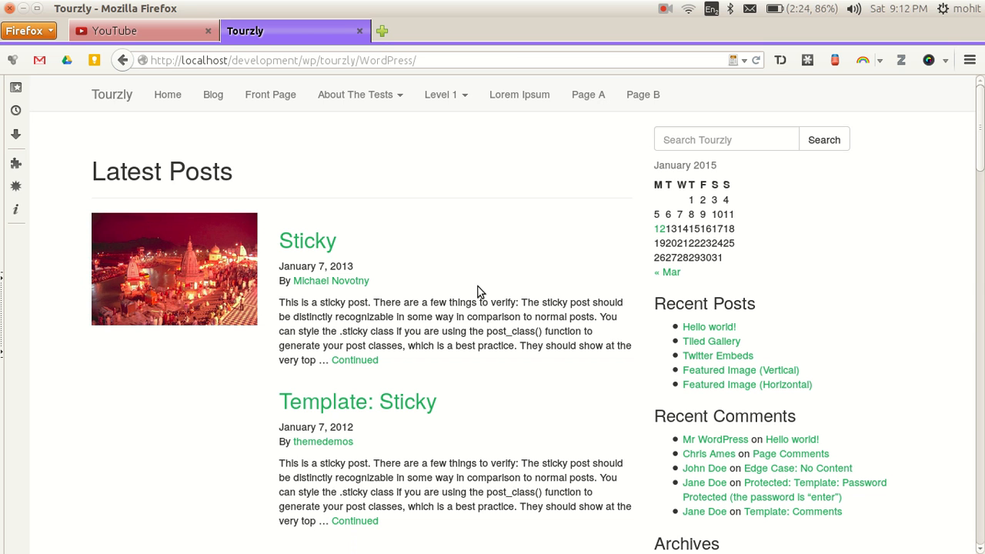
Step: Switch to Brackets, tidy the assets tree and load main.scss from the sass folder
{"action": "key", "text": "alt+Tab"}
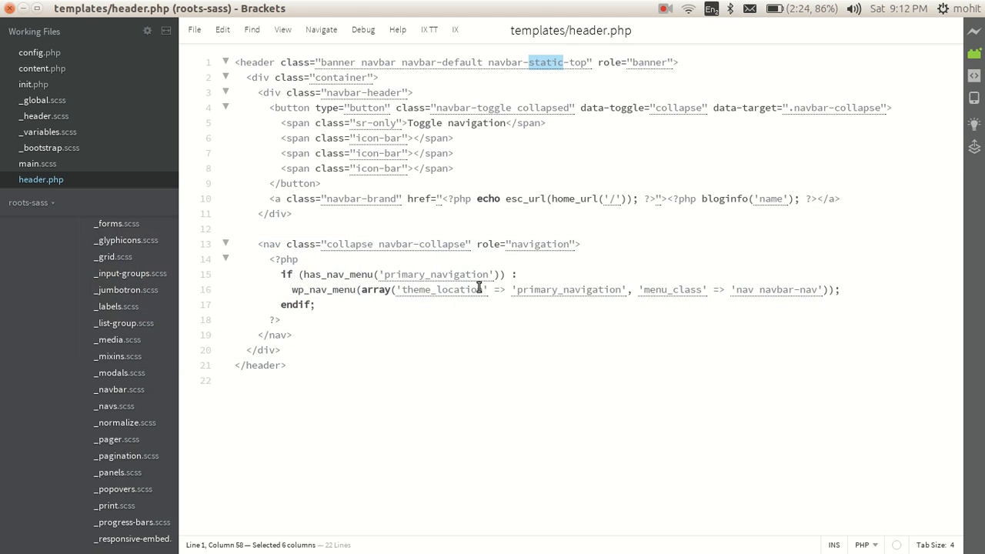
{"action": "scroll", "coordinate": [62, 390], "scroll_direction": "down", "scroll_amount": 5}
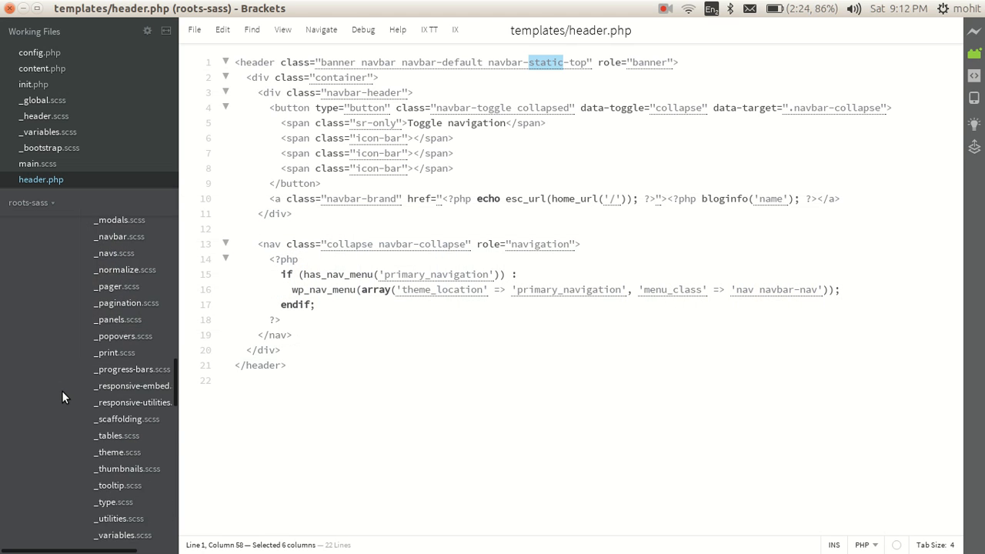
{"action": "scroll", "coordinate": [61, 390], "scroll_direction": "down", "scroll_amount": 3}
{"action": "scroll", "coordinate": [62, 390], "scroll_direction": "down", "scroll_amount": 3}
{"action": "scroll", "coordinate": [61, 390], "scroll_direction": "up", "scroll_amount": 8}
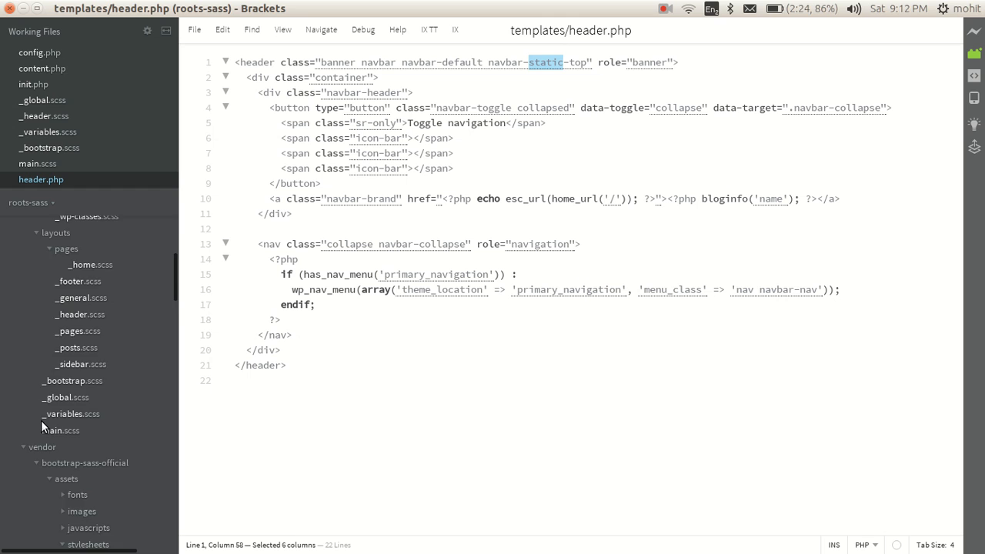
{"action": "scroll", "coordinate": [49, 408], "scroll_direction": "up", "scroll_amount": 3}
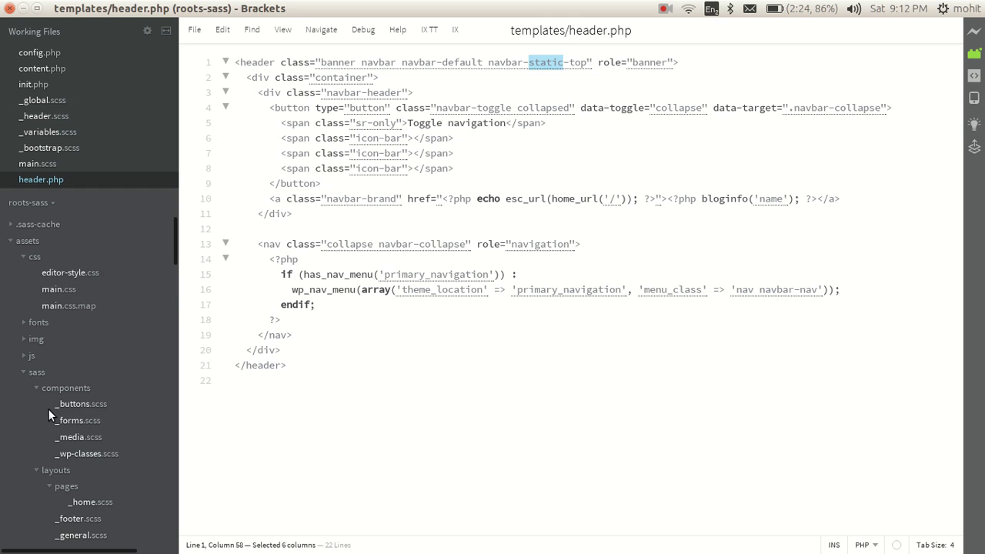
{"action": "left_click", "coordinate": [25, 257]}
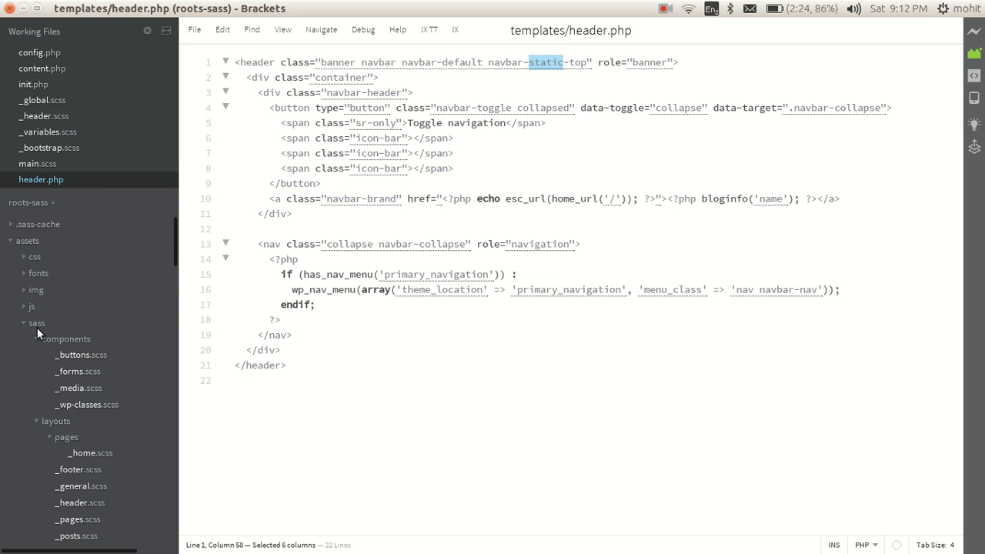
{"action": "left_click", "coordinate": [22, 323]}
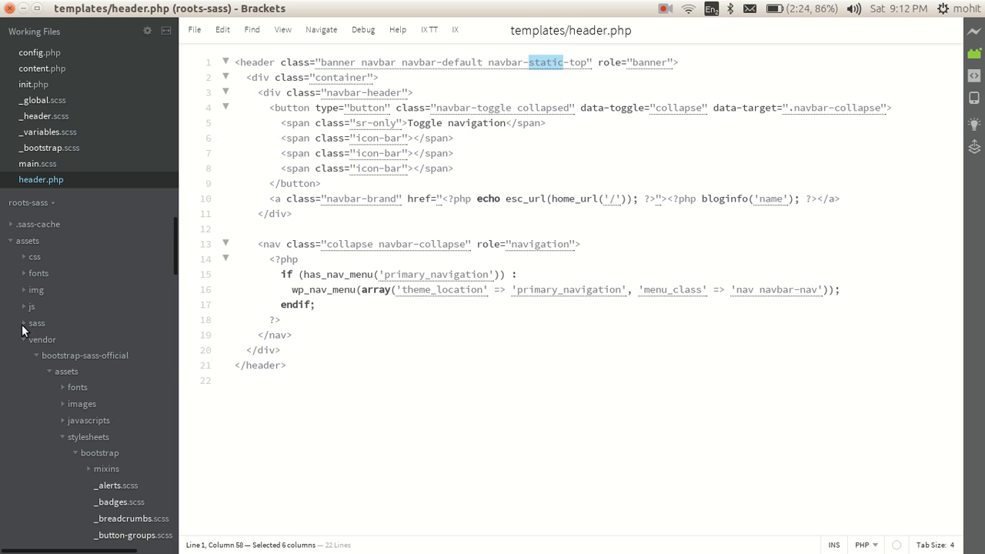
{"action": "left_click", "coordinate": [22, 322]}
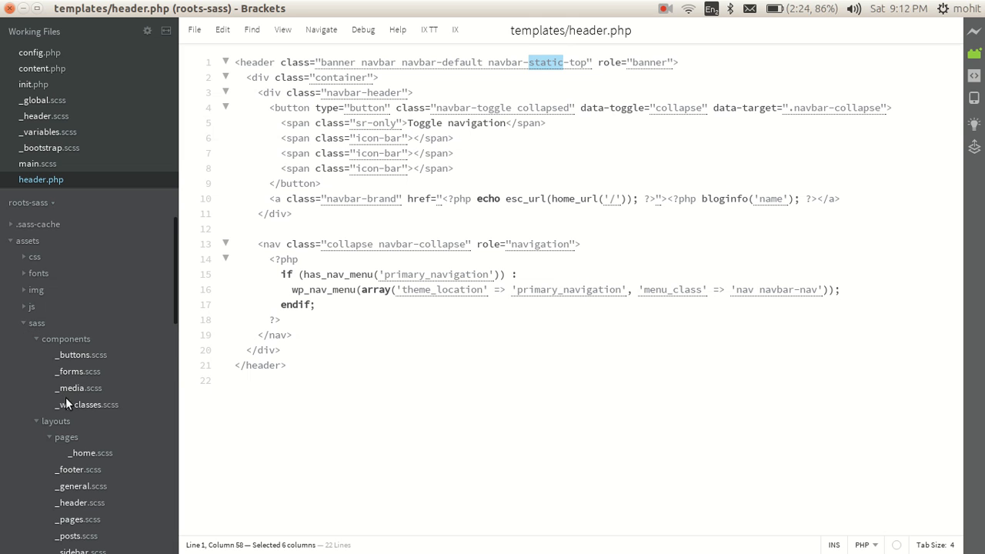
{"action": "left_click", "coordinate": [36, 339]}
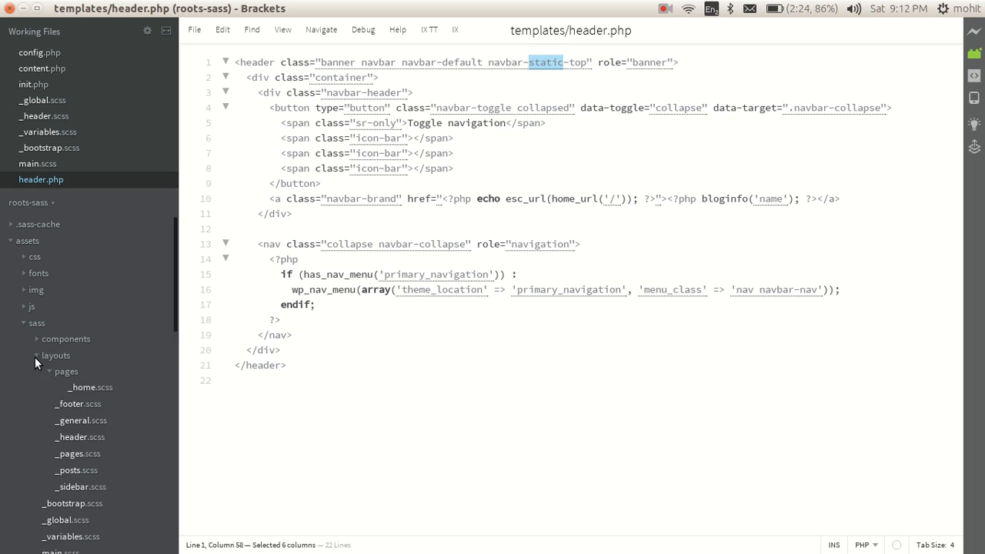
{"action": "left_click", "coordinate": [36, 354]}
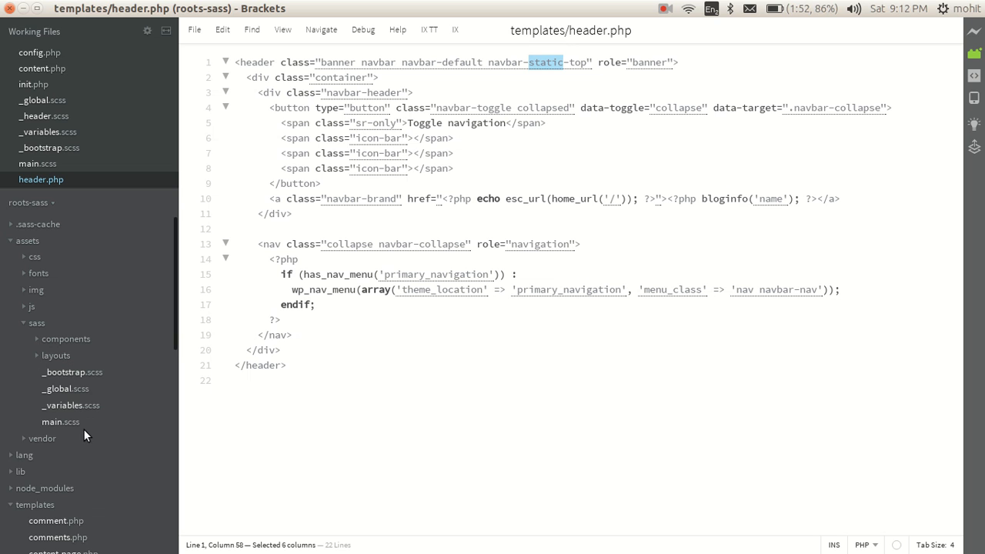
{"action": "left_click", "coordinate": [60, 422]}
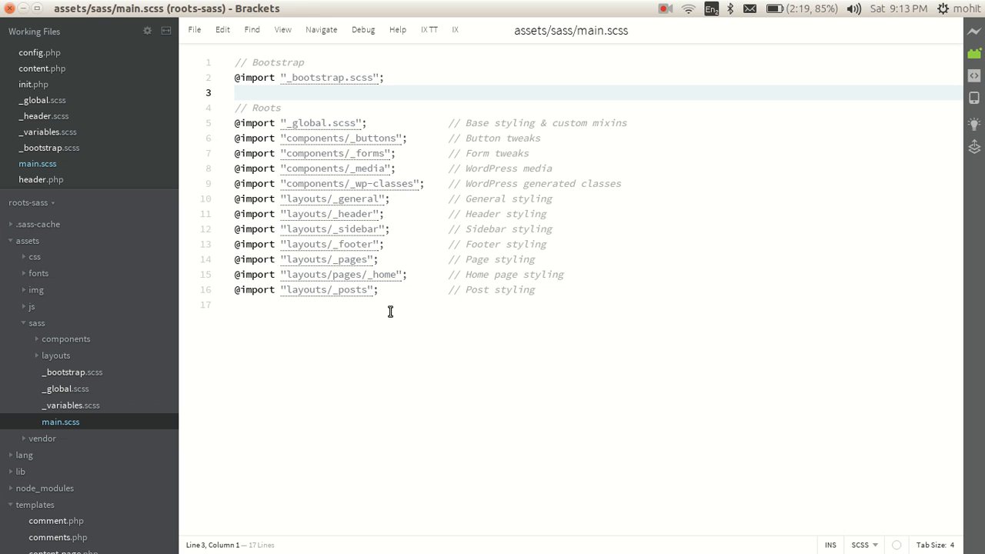
{"action": "left_click", "coordinate": [235, 77]}
{"action": "left_click_drag", "start_coordinate": [287, 77], "coordinate": [377, 78]}
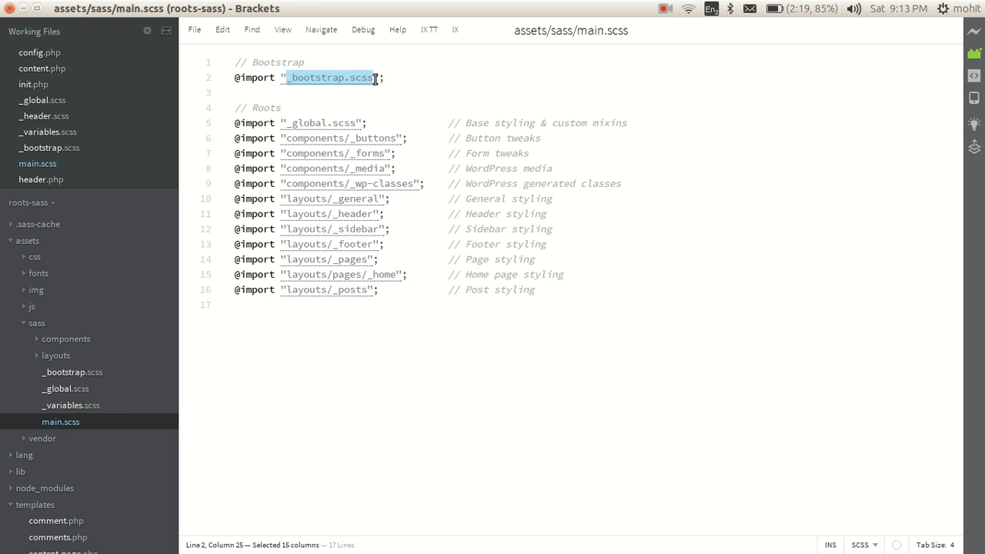
{"action": "left_click", "coordinate": [391, 105]}
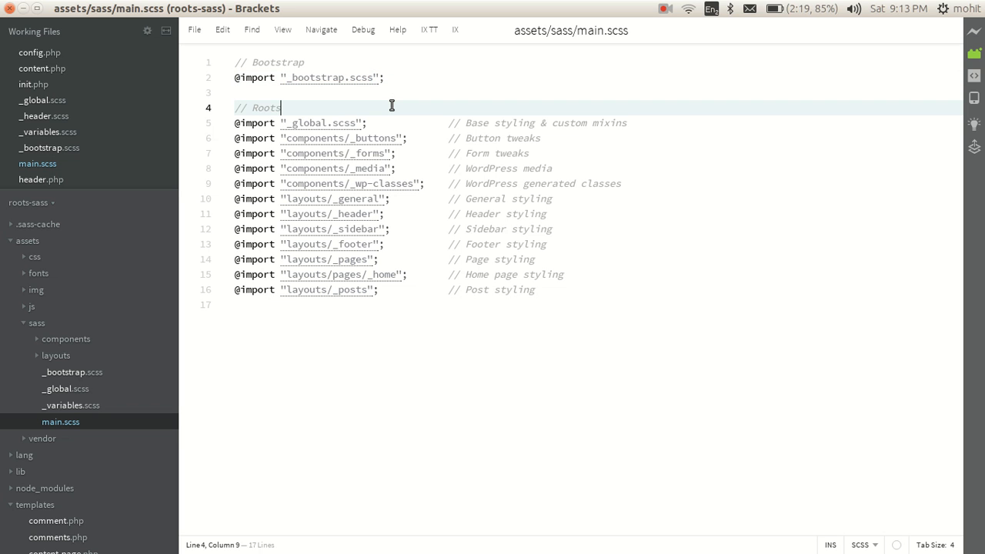
Step: Load _bootstrap.scss and review the long list of Bootstrap imports from line 11 down
{"action": "left_click", "coordinate": [94, 372]}
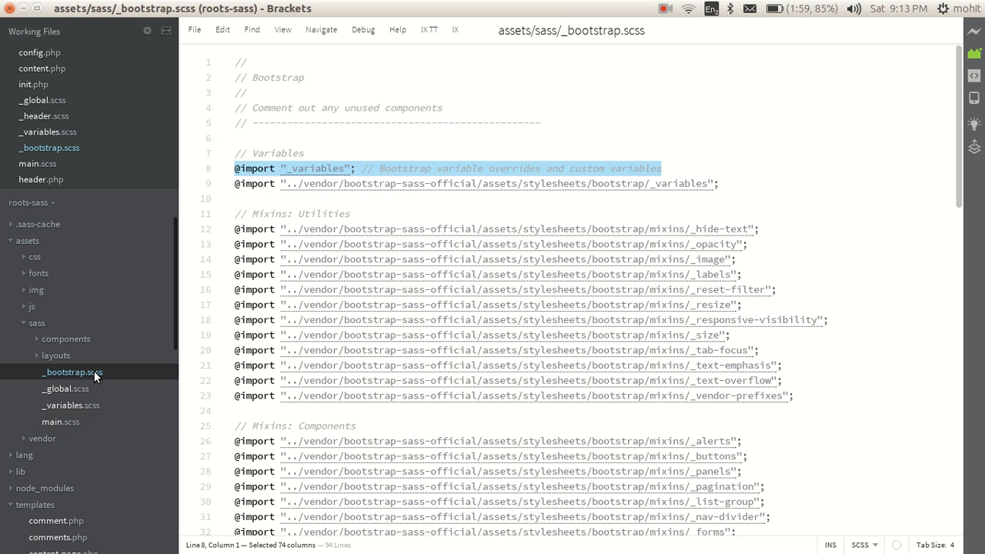
{"action": "left_click", "coordinate": [324, 77]}
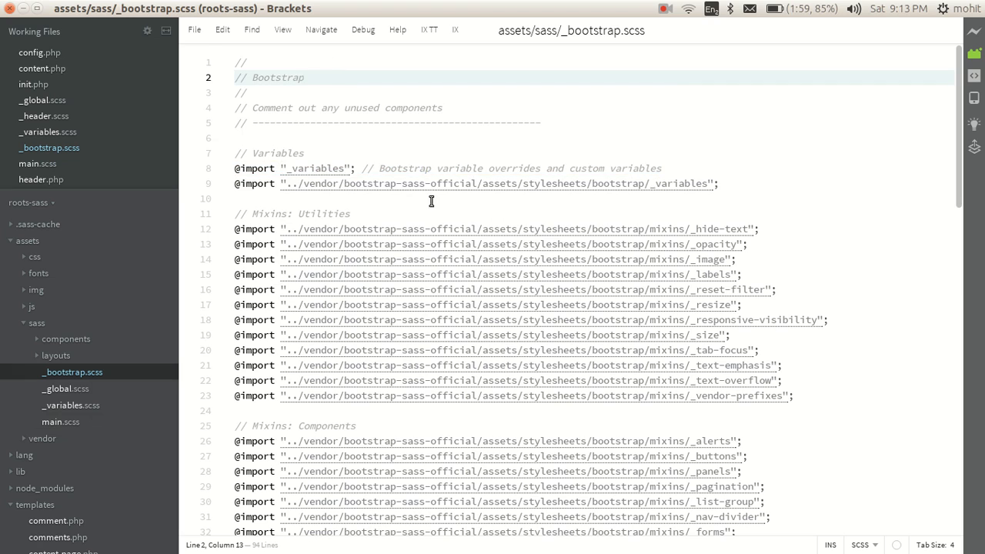
{"action": "scroll", "coordinate": [662, 319], "scroll_direction": "down", "scroll_amount": 5}
{"action": "scroll", "coordinate": [662, 319], "scroll_direction": "down", "scroll_amount": 5}
{"action": "scroll", "coordinate": [662, 319], "scroll_direction": "down", "scroll_amount": 5}
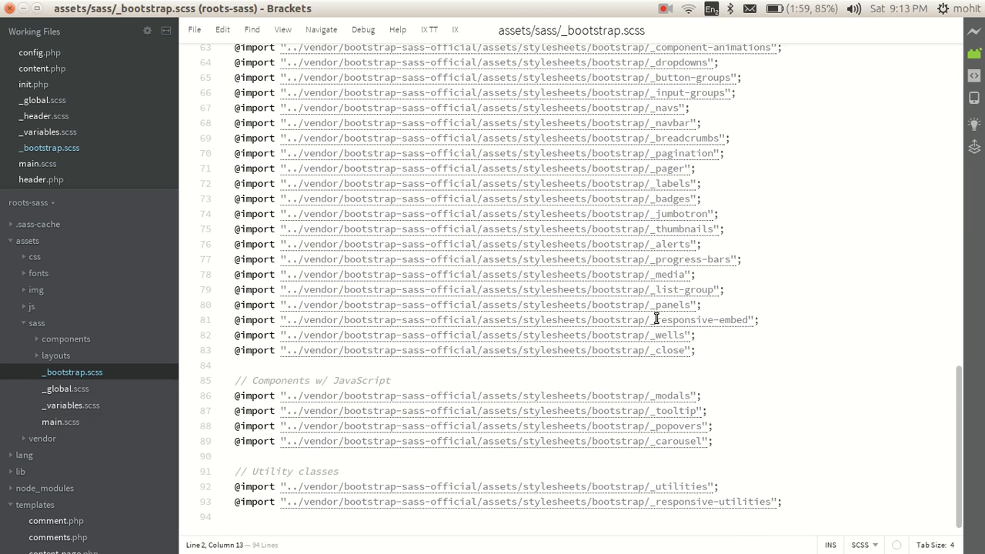
{"action": "scroll", "coordinate": [656, 319], "scroll_direction": "up", "scroll_amount": 5}
{"action": "scroll", "coordinate": [656, 320], "scroll_direction": "up", "scroll_amount": 5}
{"action": "scroll", "coordinate": [655, 319], "scroll_direction": "up", "scroll_amount": 5}
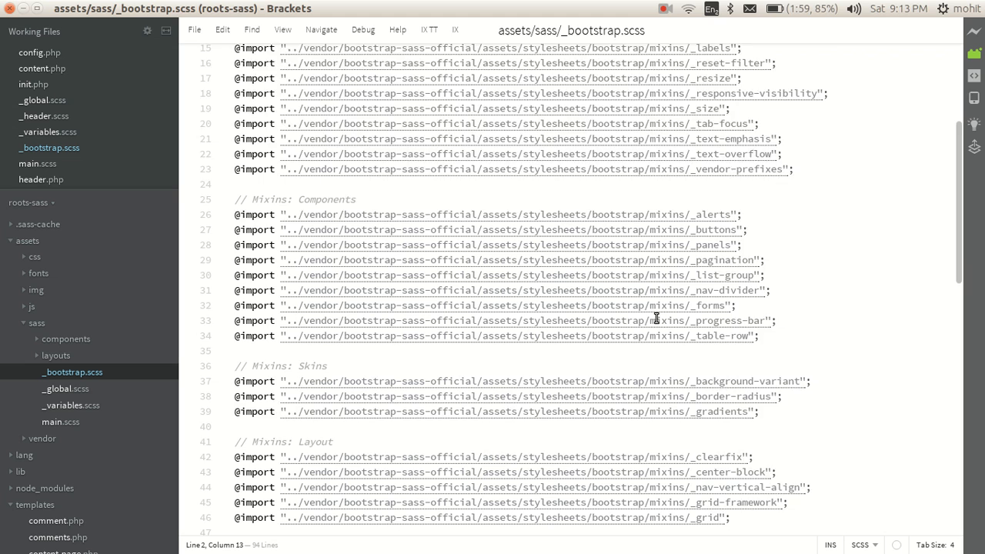
{"action": "scroll", "coordinate": [656, 319], "scroll_direction": "up", "scroll_amount": 5}
{"action": "mouse_move", "coordinate": [257, 202]}
{"action": "left_mouse_down"}
{"action": "mouse_move", "coordinate": [331, 547]}
{"action": "mouse_move", "coordinate": [832, 342]}
{"action": "left_mouse_up"}
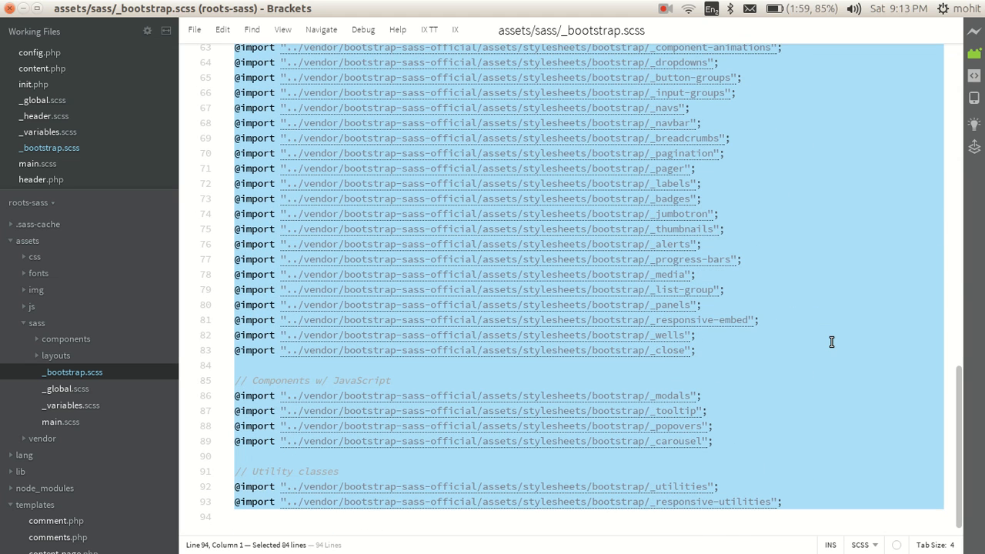
{"action": "scroll", "coordinate": [832, 342], "scroll_direction": "up", "scroll_amount": 5}
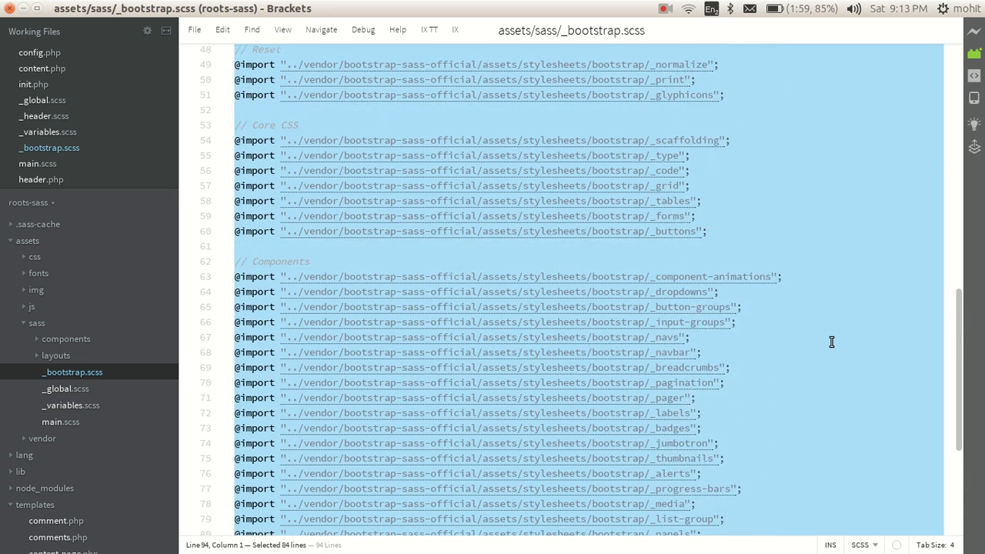
{"action": "scroll", "coordinate": [832, 342], "scroll_direction": "up", "scroll_amount": 5}
{"action": "scroll", "coordinate": [832, 342], "scroll_direction": "up", "scroll_amount": 5}
{"action": "left_click", "coordinate": [287, 184]}
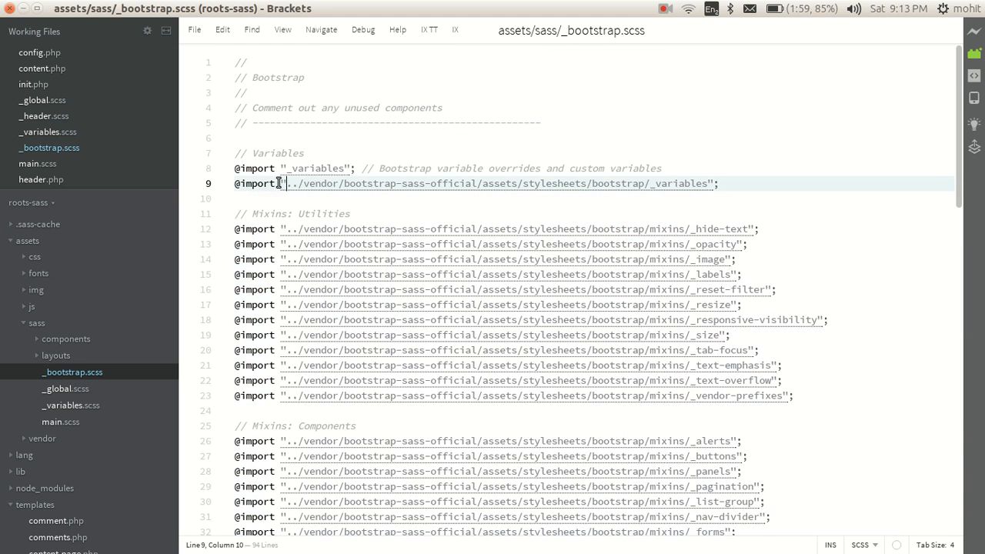
Step: Highlight Bootstrap's own variables import on line 9, then the _variables override import and its comment on line 8
{"action": "left_click_drag", "start_coordinate": [235, 184], "coordinate": [801, 186]}
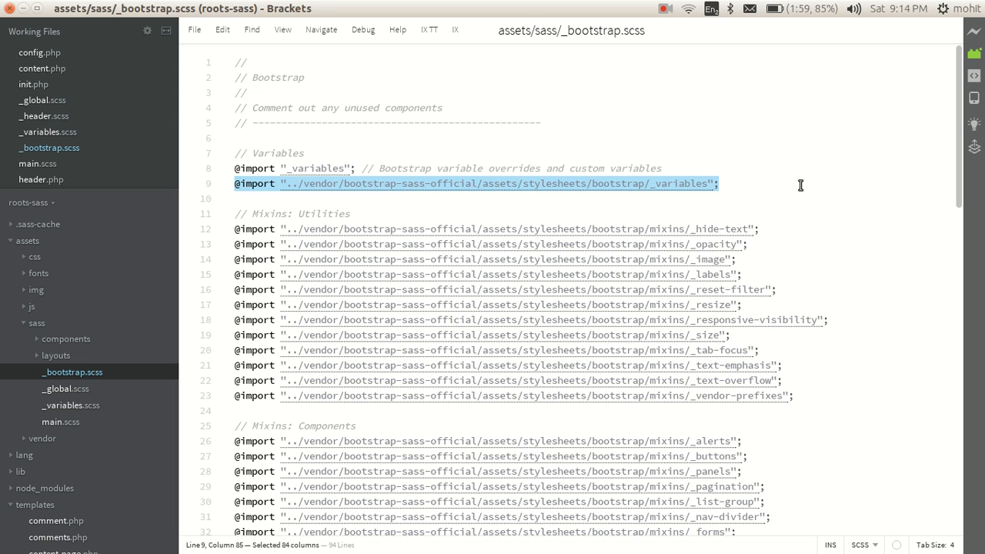
{"action": "double_click", "coordinate": [298, 167]}
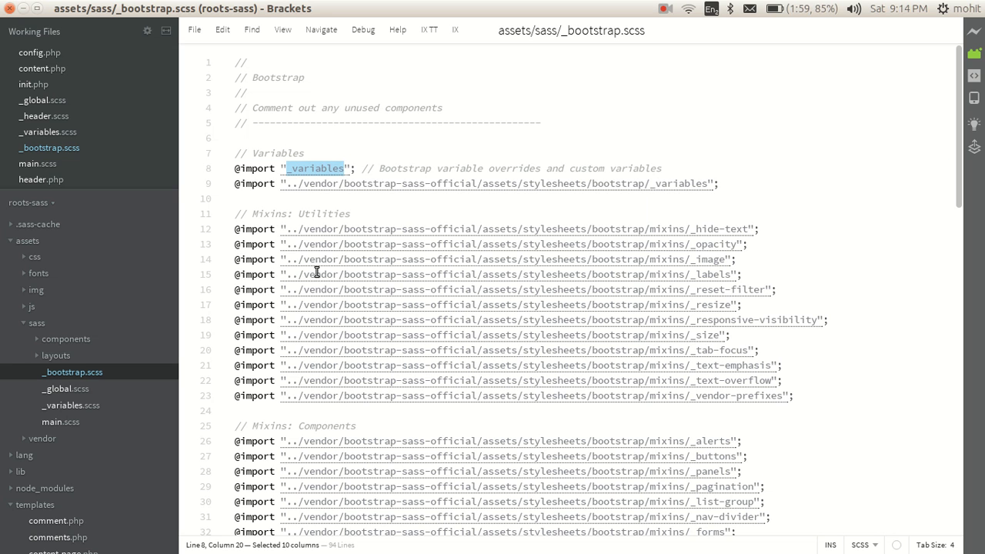
{"action": "left_click_drag", "start_coordinate": [382, 169], "coordinate": [674, 163]}
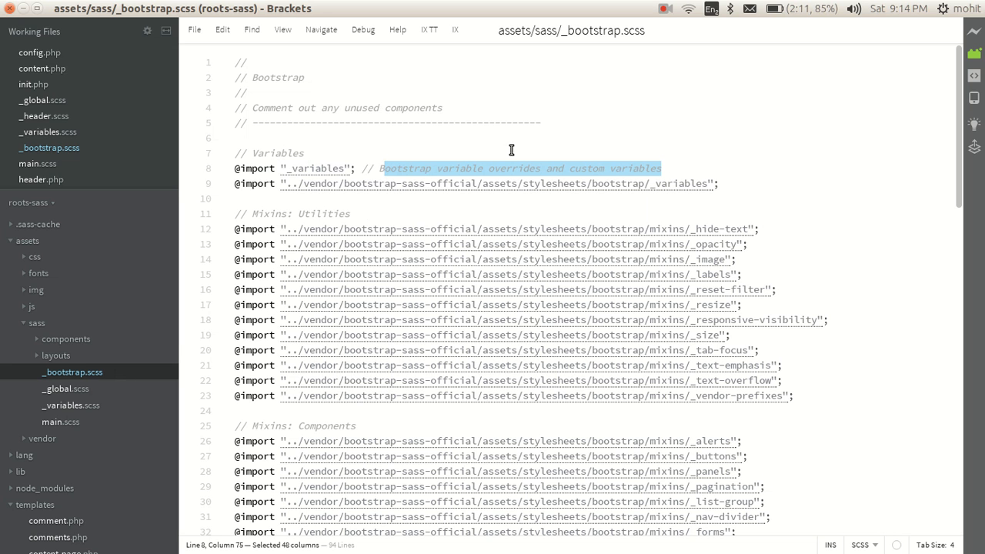
Step: In _variables.scss change $brand-primary from #27ae60 to #999 and save
{"action": "left_click", "coordinate": [74, 407]}
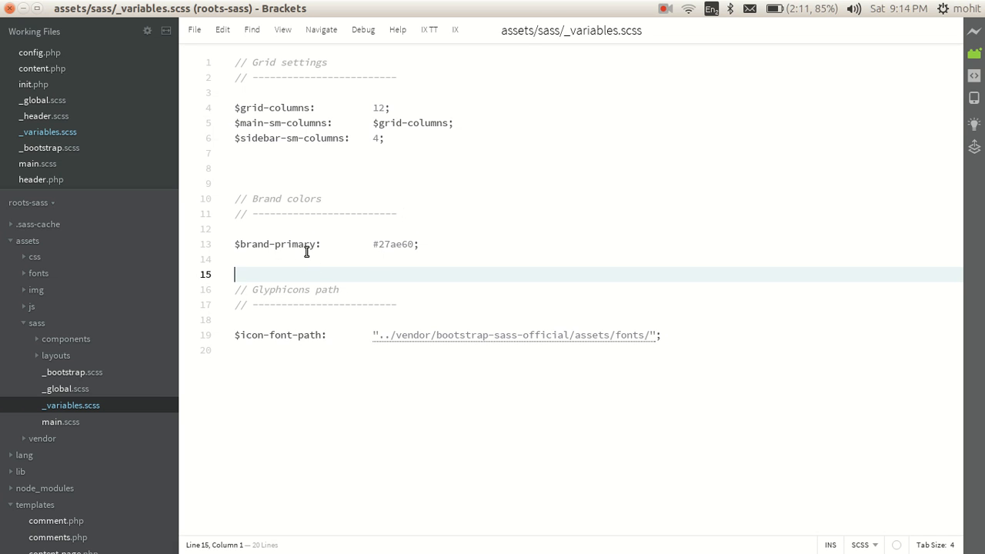
{"action": "left_click_drag", "start_coordinate": [316, 244], "coordinate": [211, 245]}
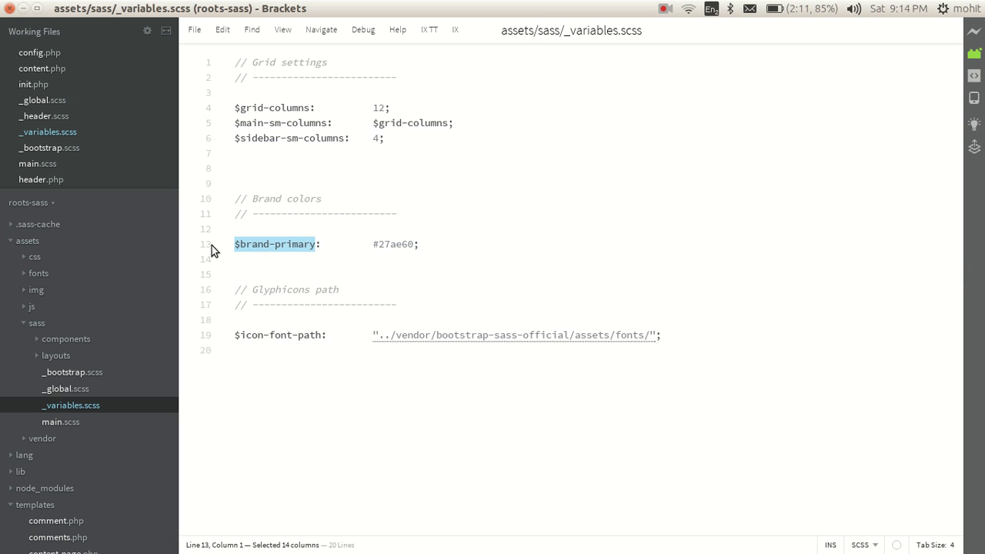
{"action": "left_click", "coordinate": [402, 244]}
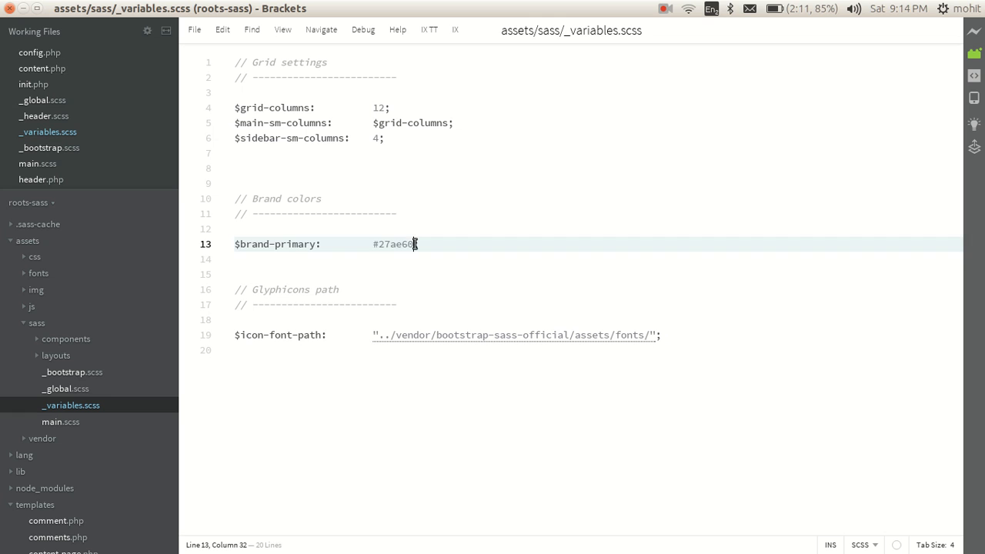
{"action": "left_click_drag", "start_coordinate": [414, 244], "coordinate": [381, 244]}
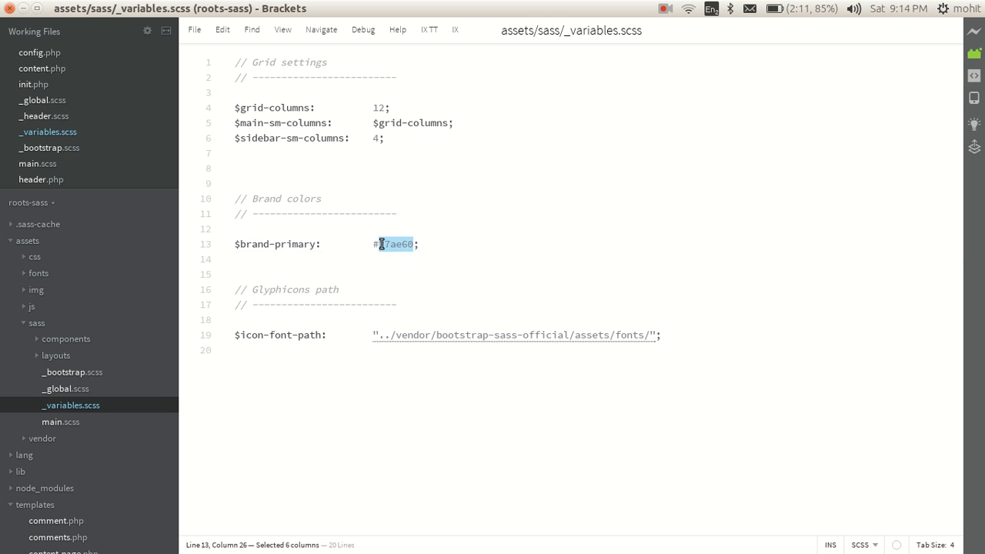
{"action": "type", "text": "999"}
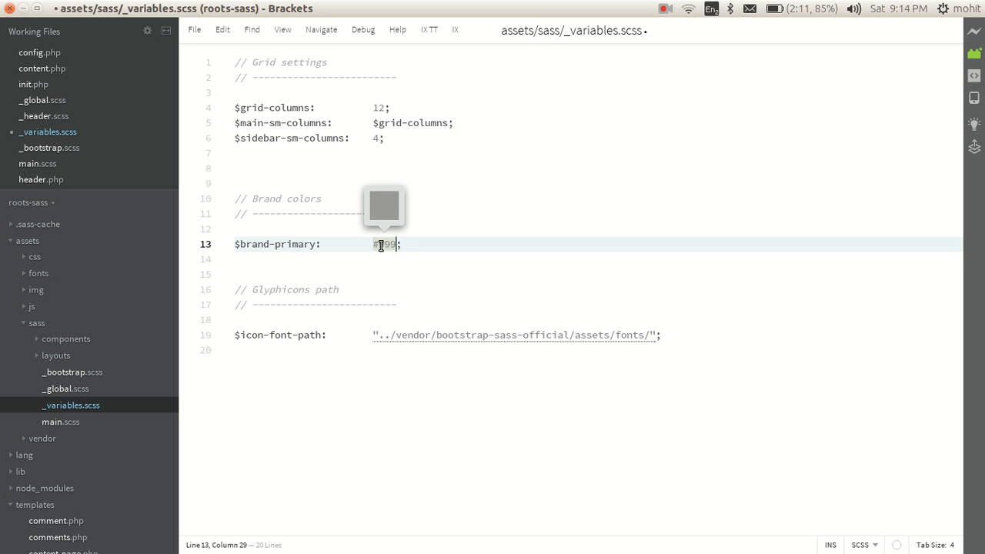
{"action": "key", "text": "ctrl+s"}
{"action": "key", "text": "alt+Tab"}
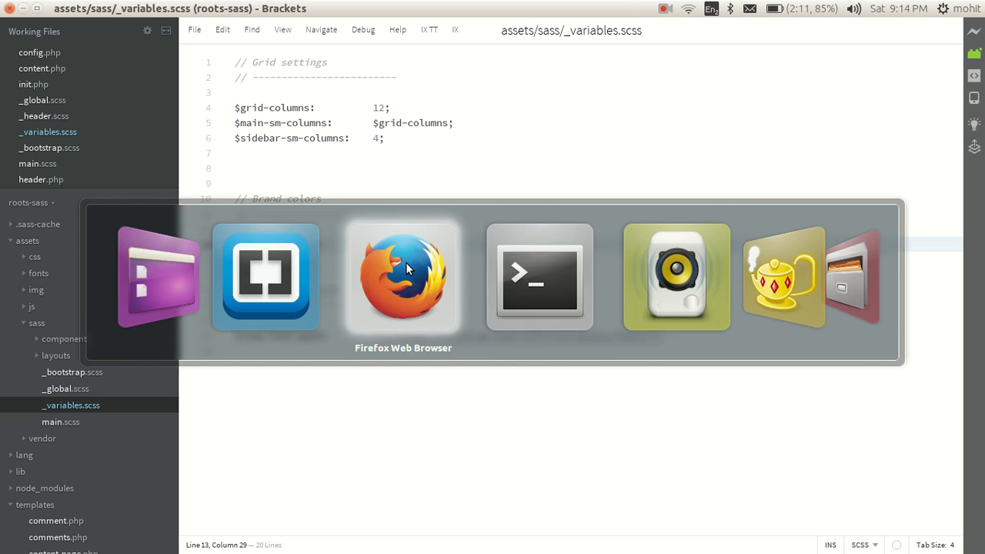
Step: Check the Terminal's grunt watch output for the main.css rebuild, then switch to Firefox
{"action": "key", "text": "alt+Tab"}
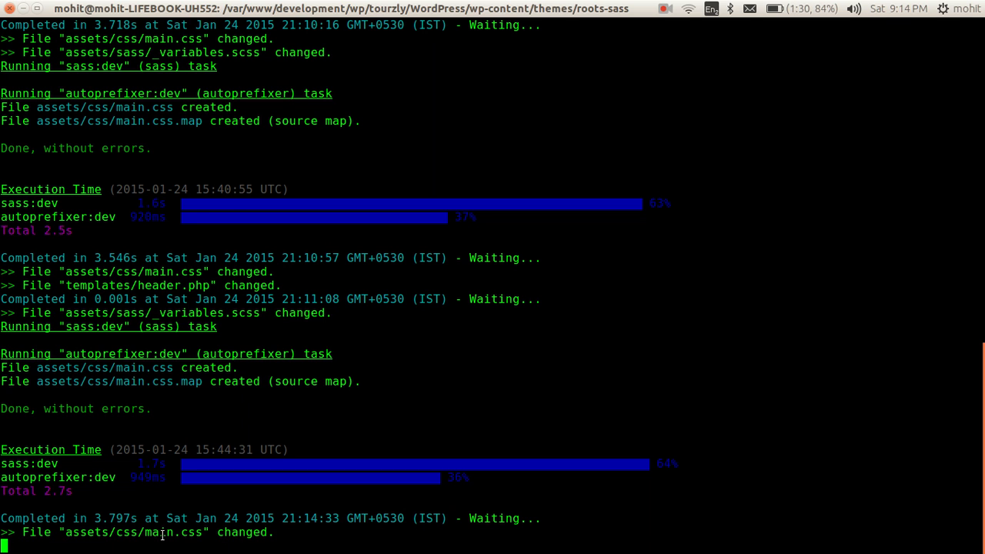
{"action": "key", "text": "alt+Tab"}
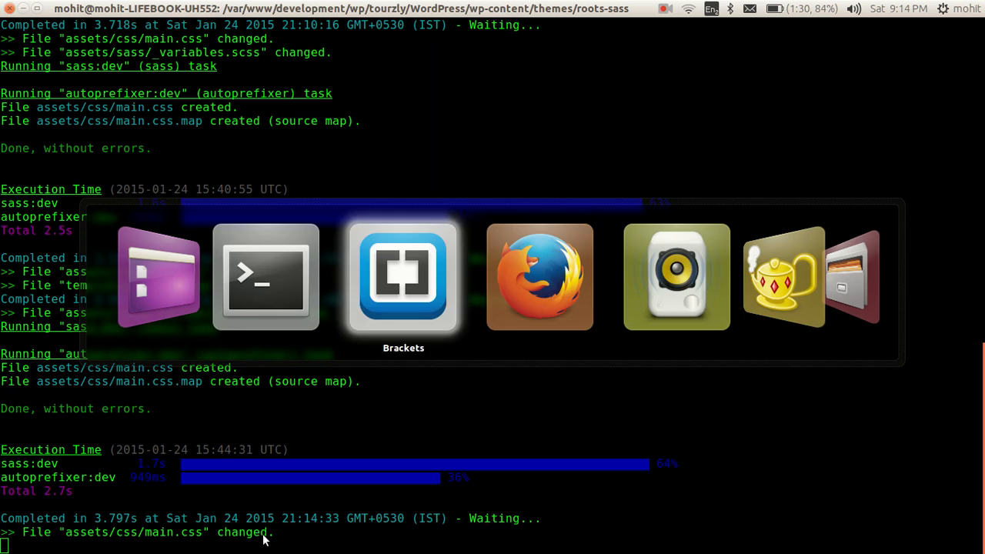
{"action": "key", "text": "alt+Tab"}
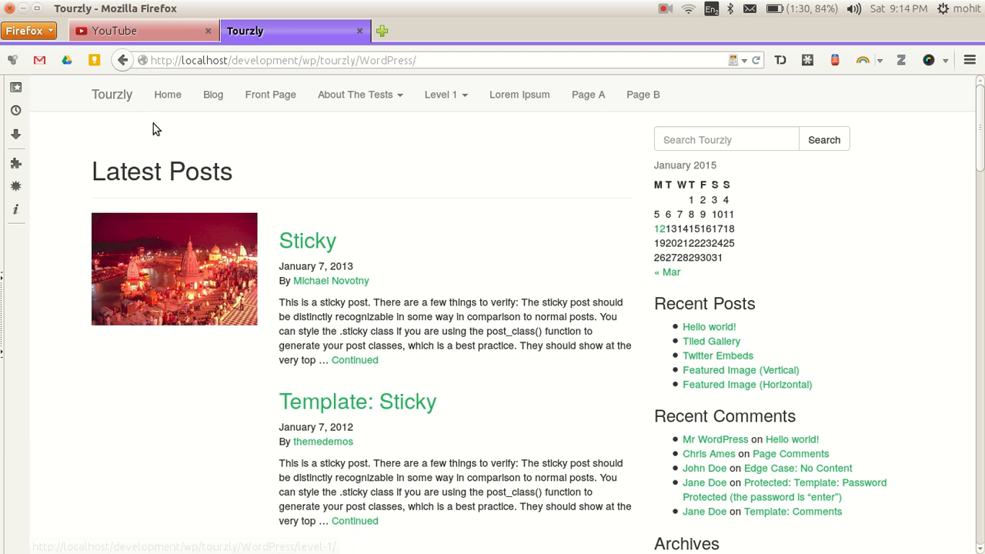
Step: Reload the Tourzly home page so links appear grey instead of green
{"action": "left_click", "coordinate": [112, 94]}
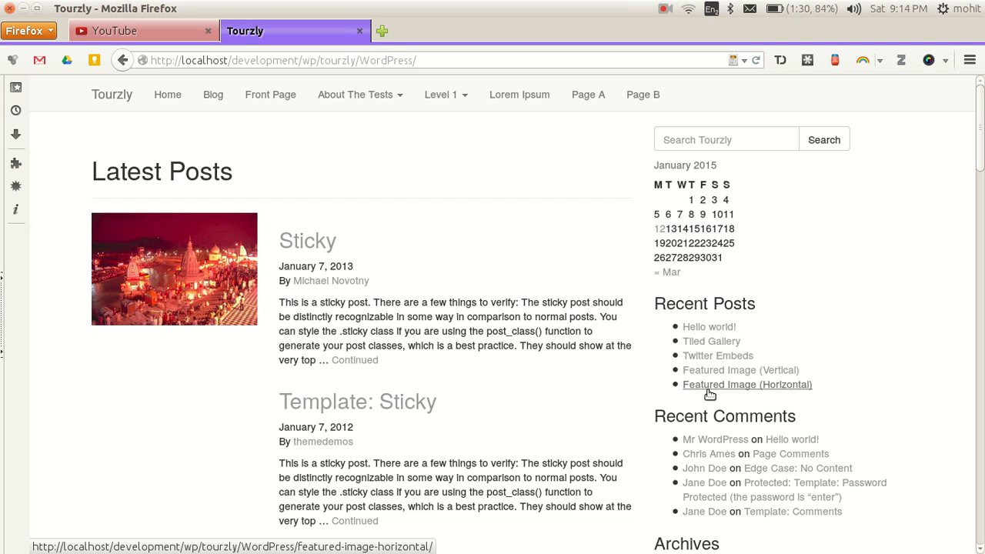
Step: Back in Brackets, expand the vendor folder and load Bootstrap's own _variables.scss
{"action": "key", "text": "alt+Tab"}
{"action": "key", "text": "alt+Tab"}
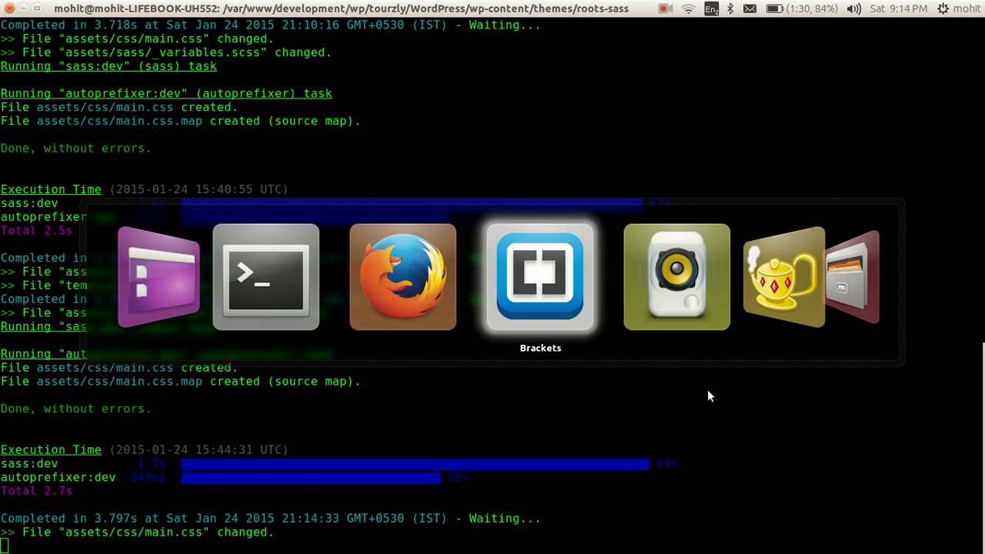
{"action": "scroll", "coordinate": [136, 246], "scroll_direction": "down", "scroll_amount": 3}
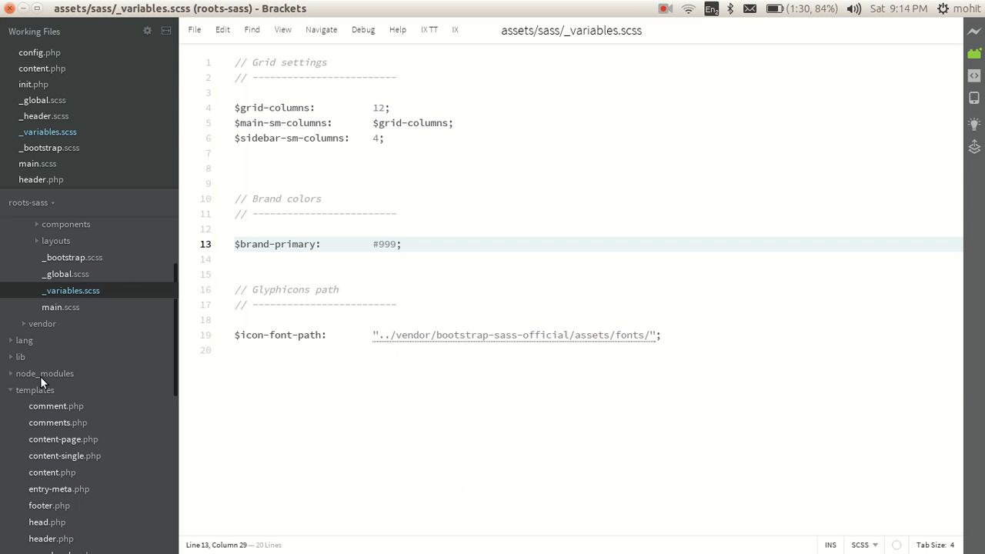
{"action": "left_click", "coordinate": [23, 324]}
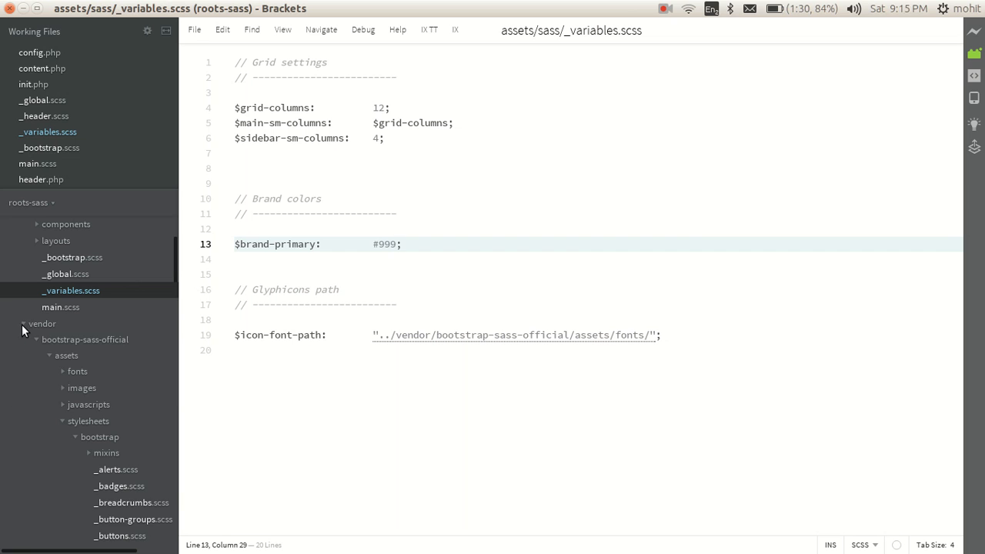
{"action": "scroll", "coordinate": [58, 413], "scroll_direction": "down", "scroll_amount": 3}
{"action": "scroll", "coordinate": [58, 413], "scroll_direction": "down", "scroll_amount": 3}
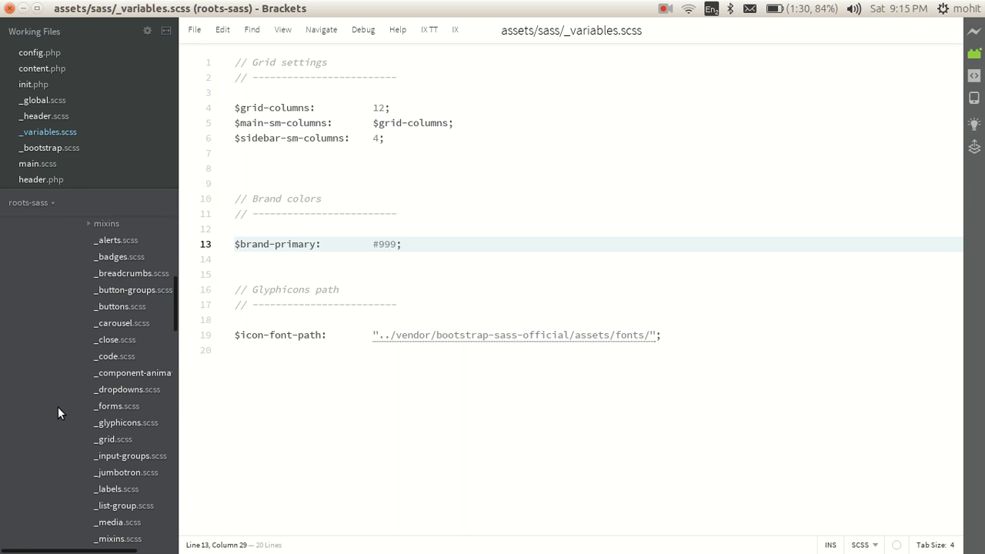
{"action": "scroll", "coordinate": [58, 413], "scroll_direction": "down", "scroll_amount": 3}
{"action": "scroll", "coordinate": [58, 412], "scroll_direction": "down", "scroll_amount": 3}
{"action": "scroll", "coordinate": [60, 413], "scroll_direction": "down", "scroll_amount": 5}
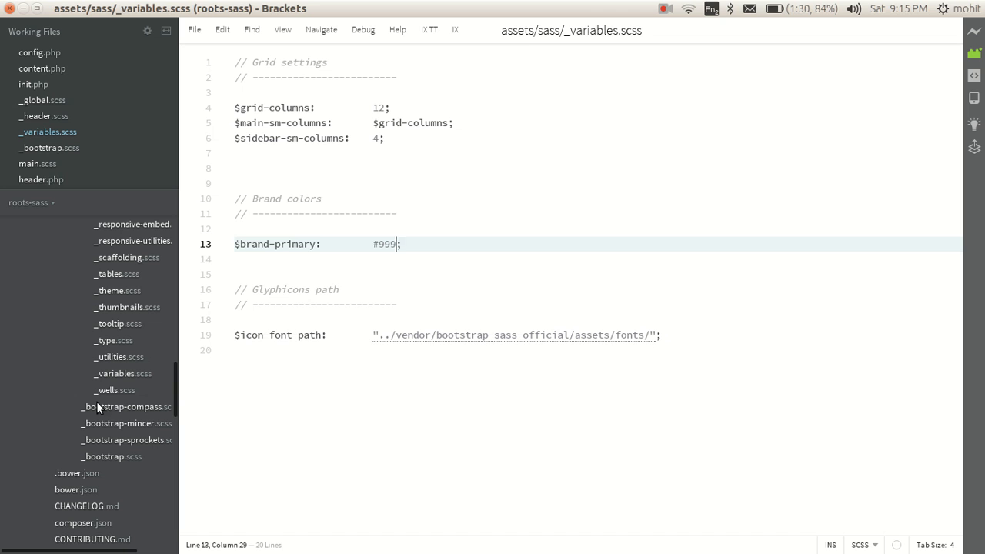
{"action": "left_click", "coordinate": [132, 375]}
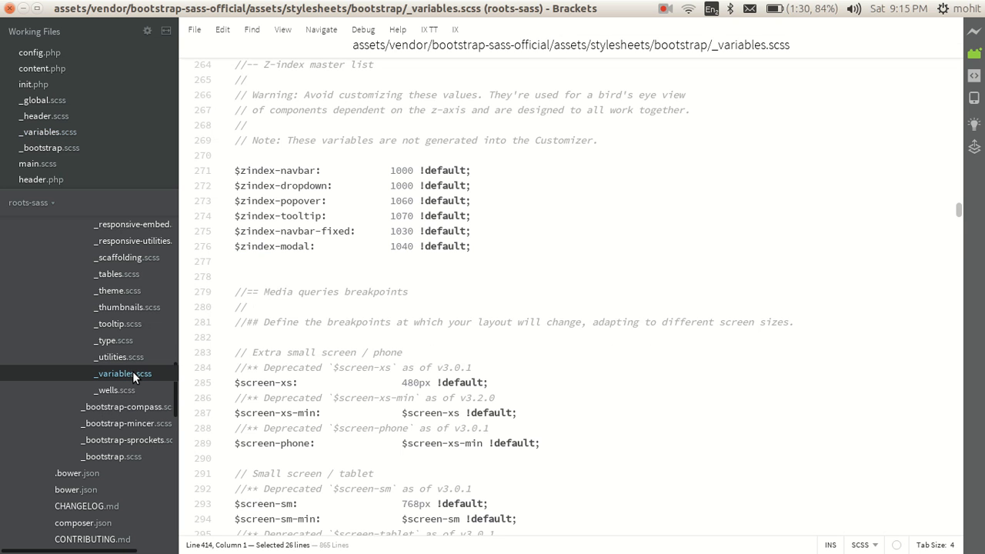
{"action": "scroll", "coordinate": [408, 353], "scroll_direction": "up", "scroll_amount": 8}
{"action": "scroll", "coordinate": [408, 352], "scroll_direction": "up", "scroll_amount": 6}
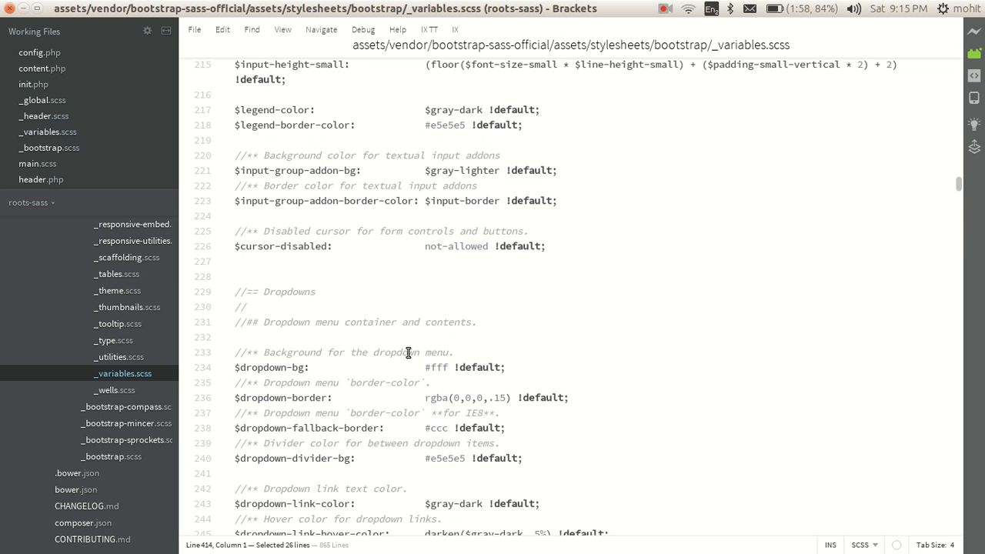
{"action": "scroll", "coordinate": [408, 353], "scroll_direction": "up", "scroll_amount": 6}
{"action": "scroll", "coordinate": [408, 353], "scroll_direction": "up", "scroll_amount": 6}
{"action": "scroll", "coordinate": [408, 352], "scroll_direction": "up", "scroll_amount": 6}
{"action": "scroll", "coordinate": [408, 352], "scroll_direction": "up", "scroll_amount": 6}
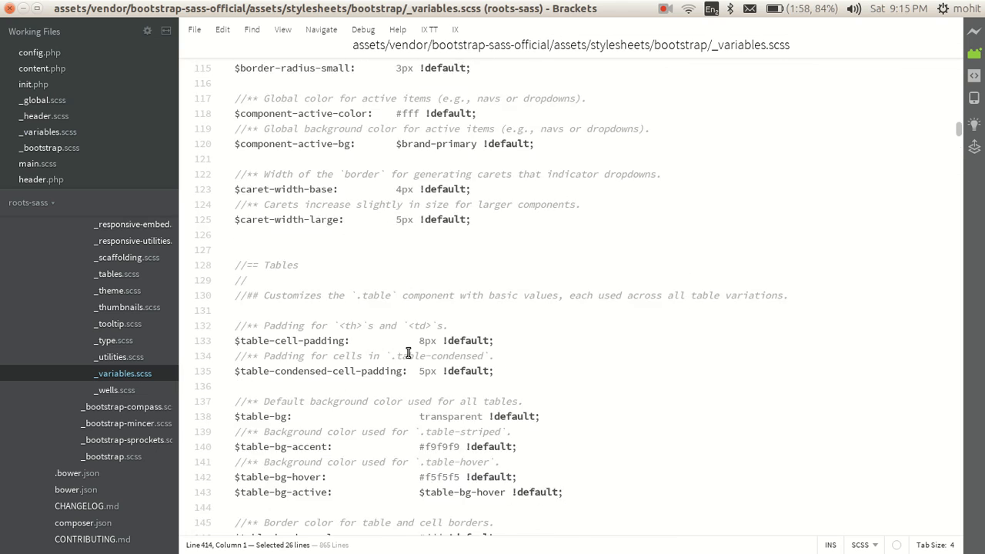
{"action": "scroll", "coordinate": [408, 352], "scroll_direction": "up", "scroll_amount": 6}
{"action": "scroll", "coordinate": [408, 353], "scroll_direction": "up", "scroll_amount": 6}
{"action": "scroll", "coordinate": [408, 353], "scroll_direction": "up", "scroll_amount": 6}
{"action": "scroll", "coordinate": [408, 352], "scroll_direction": "up", "scroll_amount": 8}
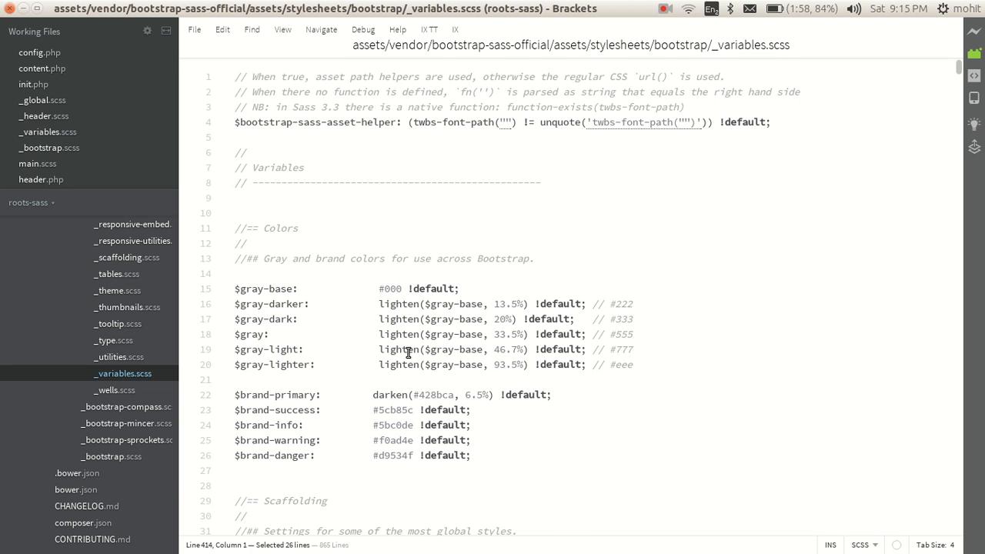
{"action": "scroll", "coordinate": [408, 352], "scroll_direction": "down", "scroll_amount": 8}
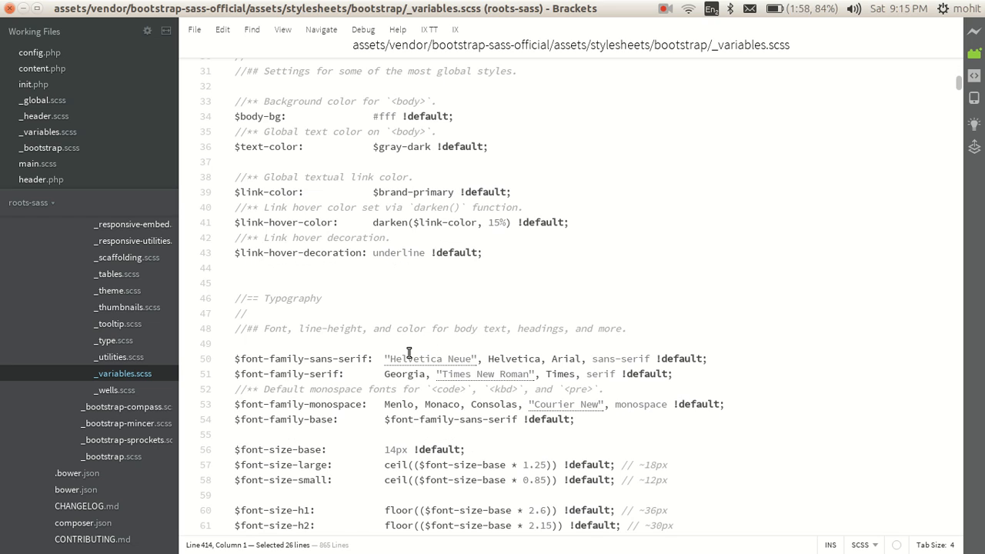
{"action": "scroll", "coordinate": [408, 352], "scroll_direction": "down", "scroll_amount": 5}
{"action": "scroll", "coordinate": [408, 352], "scroll_direction": "down", "scroll_amount": 5}
{"action": "scroll", "coordinate": [408, 352], "scroll_direction": "down", "scroll_amount": 2}
{"action": "scroll", "coordinate": [408, 353], "scroll_direction": "down", "scroll_amount": 2}
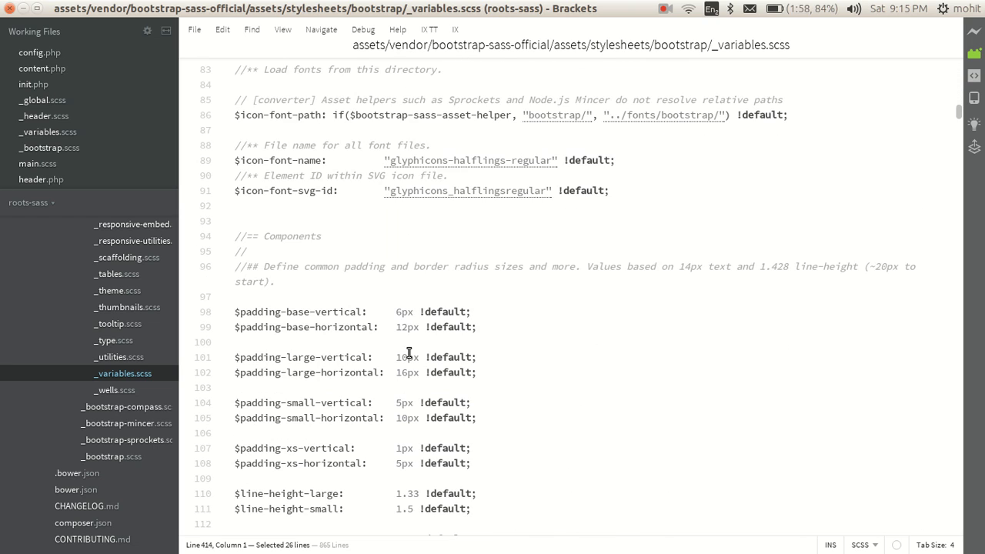
{"action": "scroll", "coordinate": [408, 353], "scroll_direction": "down", "scroll_amount": 4}
{"action": "scroll", "coordinate": [408, 352], "scroll_direction": "down", "scroll_amount": 4}
{"action": "scroll", "coordinate": [408, 352], "scroll_direction": "down", "scroll_amount": 4}
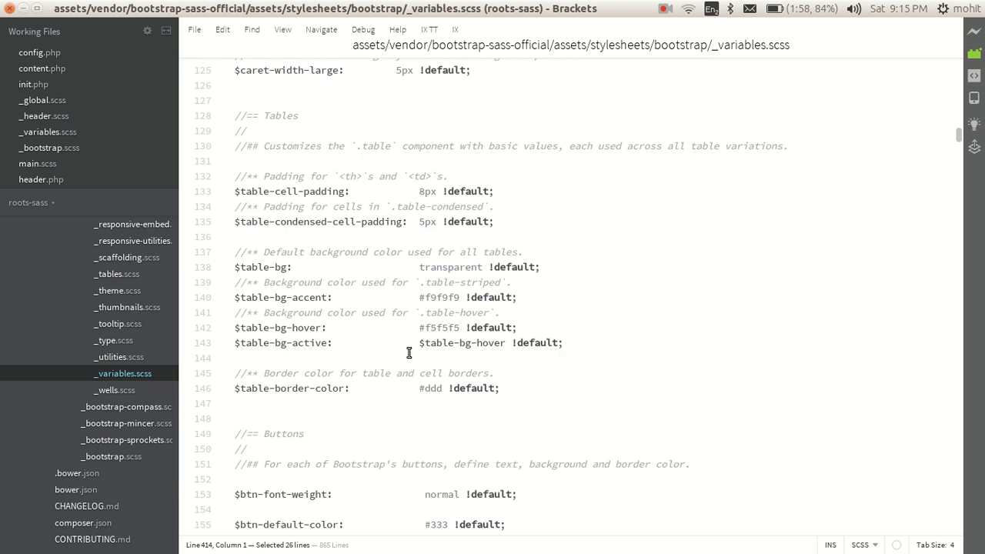
{"action": "scroll", "coordinate": [408, 353], "scroll_direction": "down", "scroll_amount": 2}
{"action": "scroll", "coordinate": [408, 352], "scroll_direction": "down", "scroll_amount": 4}
{"action": "scroll", "coordinate": [408, 352], "scroll_direction": "down", "scroll_amount": 3}
{"action": "scroll", "coordinate": [408, 352], "scroll_direction": "down", "scroll_amount": 3}
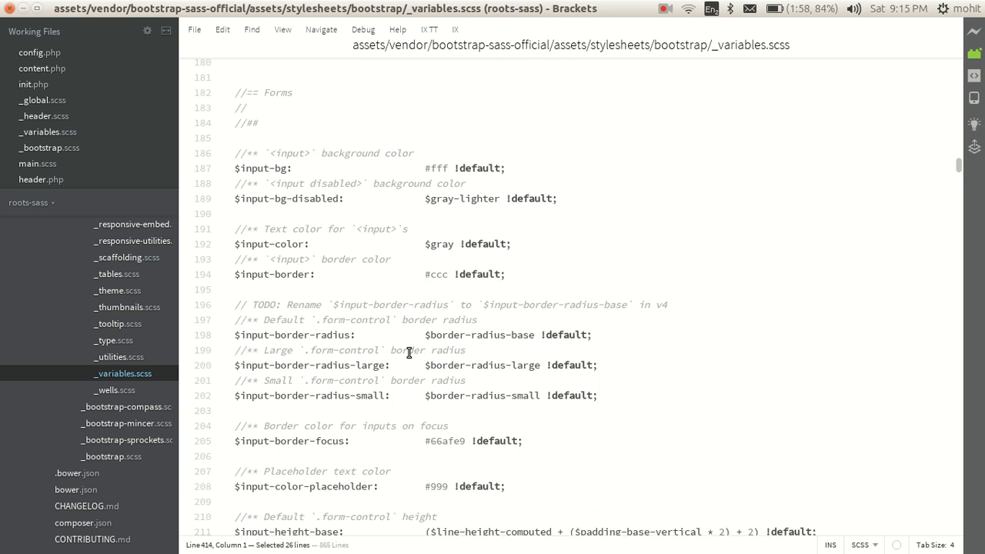
{"action": "scroll", "coordinate": [408, 353], "scroll_direction": "down", "scroll_amount": 2}
Step: Locate the Navbar section via find and make a first selection of the navbar basics block
{"action": "key", "text": "ctrl+f"}
{"action": "type", "text": "n"}
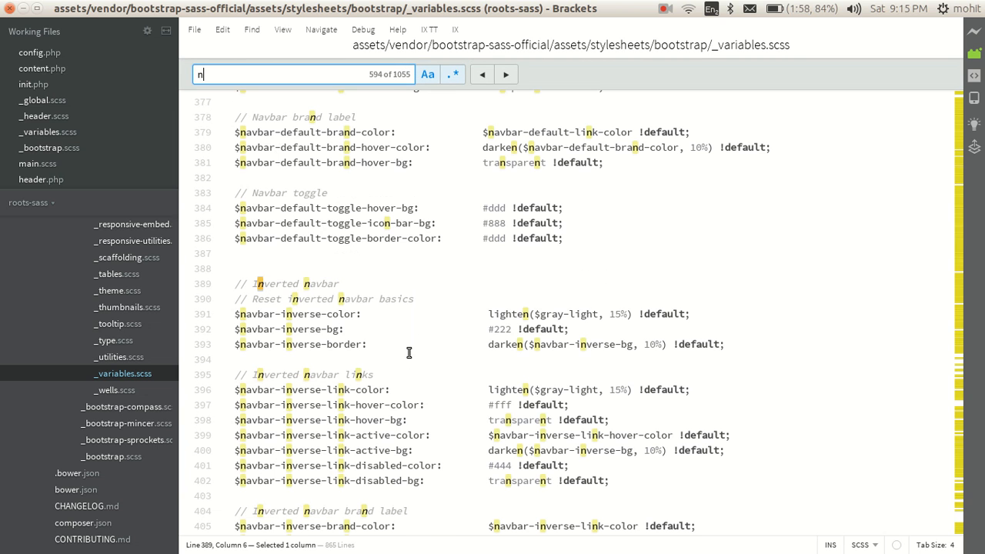
{"action": "type", "text": "av"}
{"action": "left_click", "coordinate": [408, 353]}
{"action": "scroll", "coordinate": [409, 353], "scroll_direction": "up", "scroll_amount": 3}
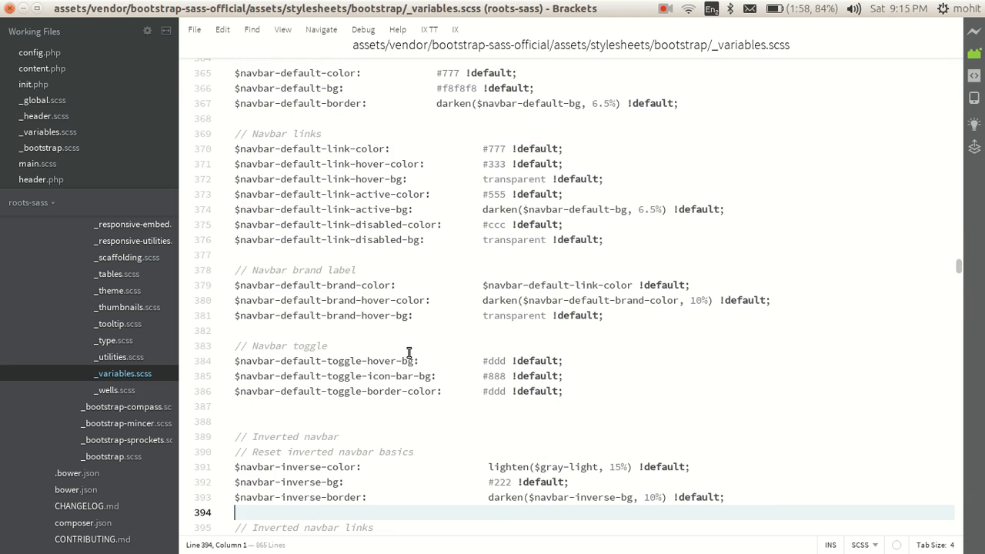
{"action": "scroll", "coordinate": [409, 353], "scroll_direction": "up", "scroll_amount": 5}
{"action": "left_click_drag", "start_coordinate": [289, 204], "coordinate": [661, 375]}
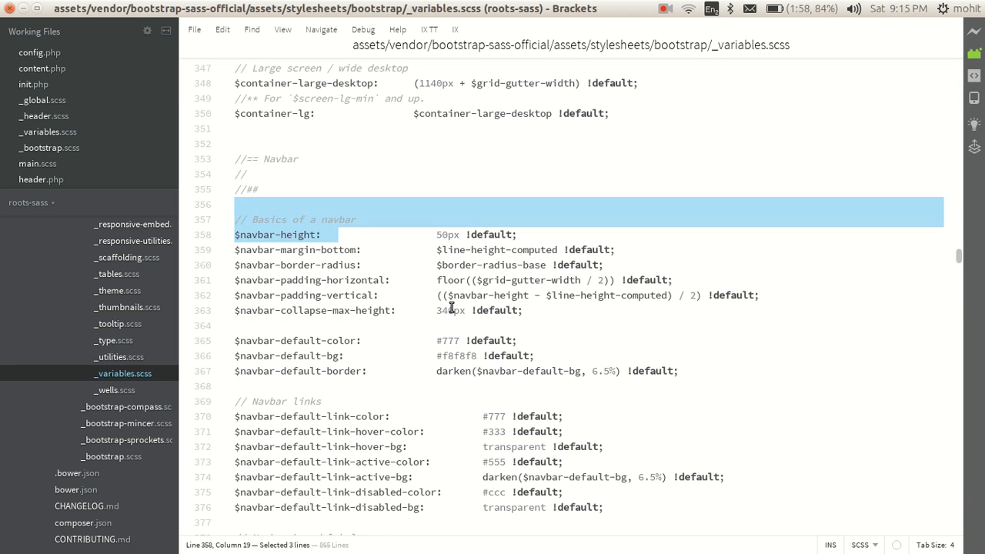
{"action": "scroll", "coordinate": [660, 375], "scroll_direction": "down", "scroll_amount": 3}
{"action": "scroll", "coordinate": [661, 375], "scroll_direction": "up", "scroll_amount": 3}
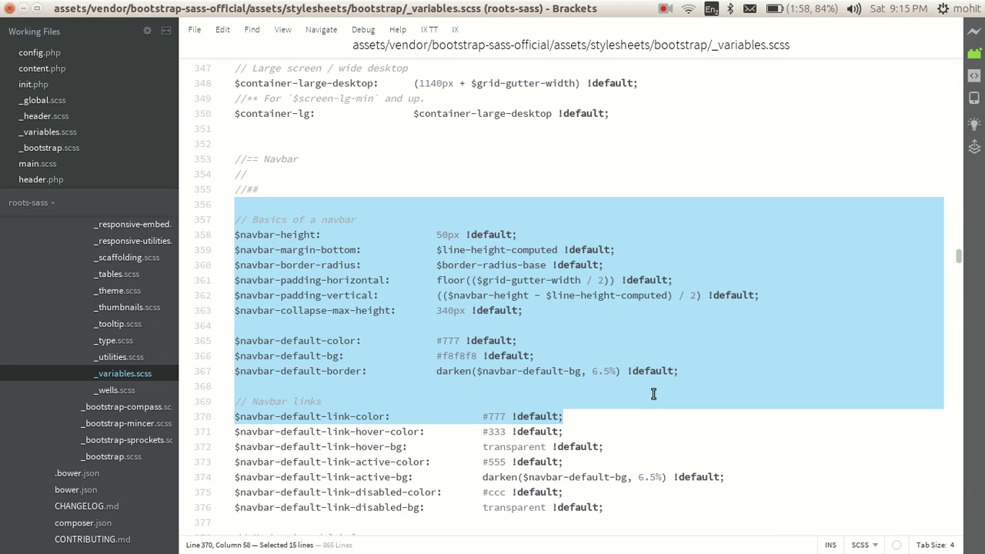
{"action": "left_click", "coordinate": [277, 208]}
{"action": "left_click_drag", "start_coordinate": [278, 208], "coordinate": [777, 373]}
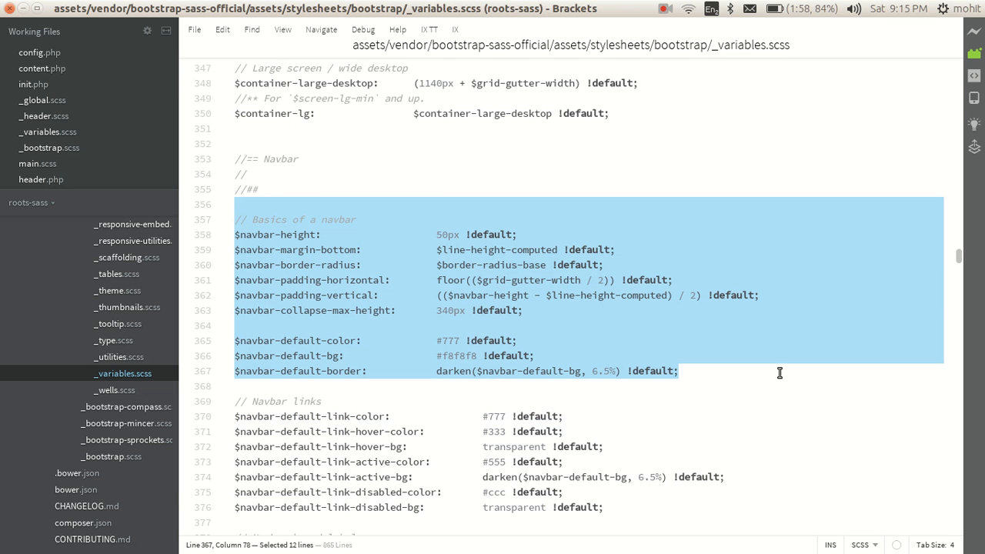
{"action": "left_click", "coordinate": [238, 204]}
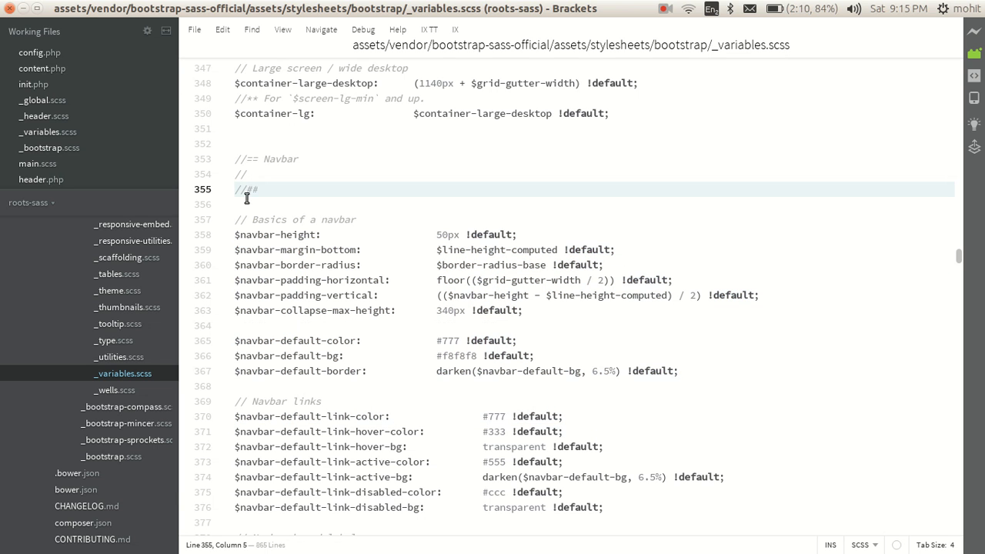
{"action": "mouse_move", "coordinate": [239, 204]}
{"action": "left_mouse_down"}
{"action": "mouse_move", "coordinate": [323, 247]}
{"action": "mouse_move", "coordinate": [524, 310]}
{"action": "left_mouse_up"}
{"action": "left_click", "coordinate": [557, 318]}
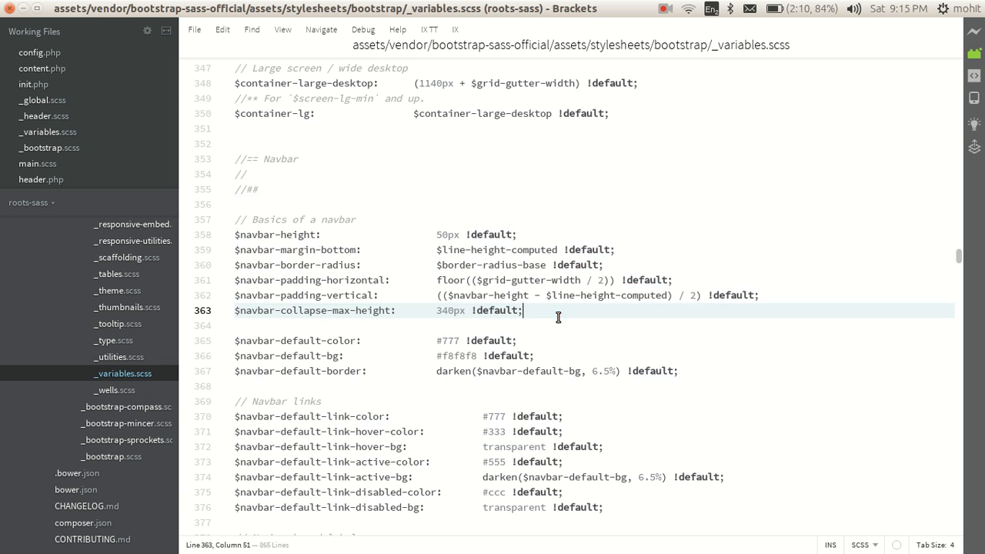
Step: Select lines 356–367 of the navbar basics for copying and return to the theme's _variables.scss
{"action": "left_click_drag", "start_coordinate": [707, 370], "coordinate": [262, 250]}
{"action": "left_click", "coordinate": [524, 250]}
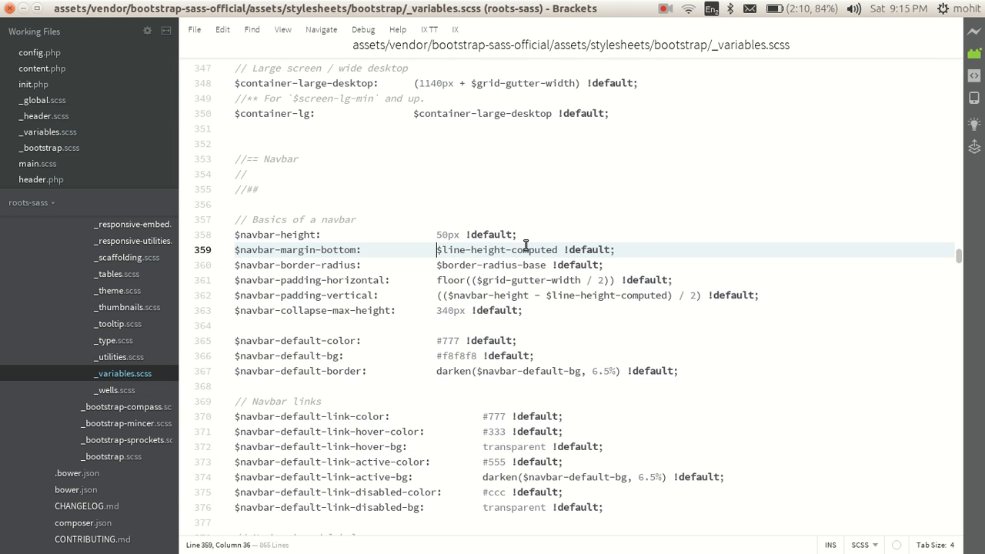
{"action": "left_click_drag", "start_coordinate": [524, 239], "coordinate": [188, 231]}
{"action": "left_click", "coordinate": [712, 377], "text": "shift"}
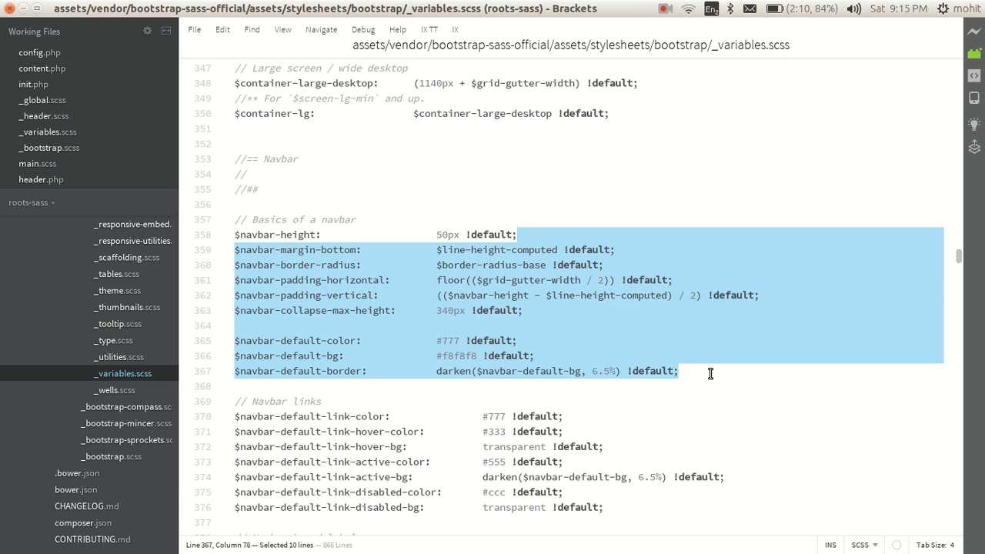
{"action": "left_click", "coordinate": [304, 219]}
{"action": "left_click_drag", "start_coordinate": [279, 204], "coordinate": [789, 385]}
{"action": "key", "text": "ctrl+c"}
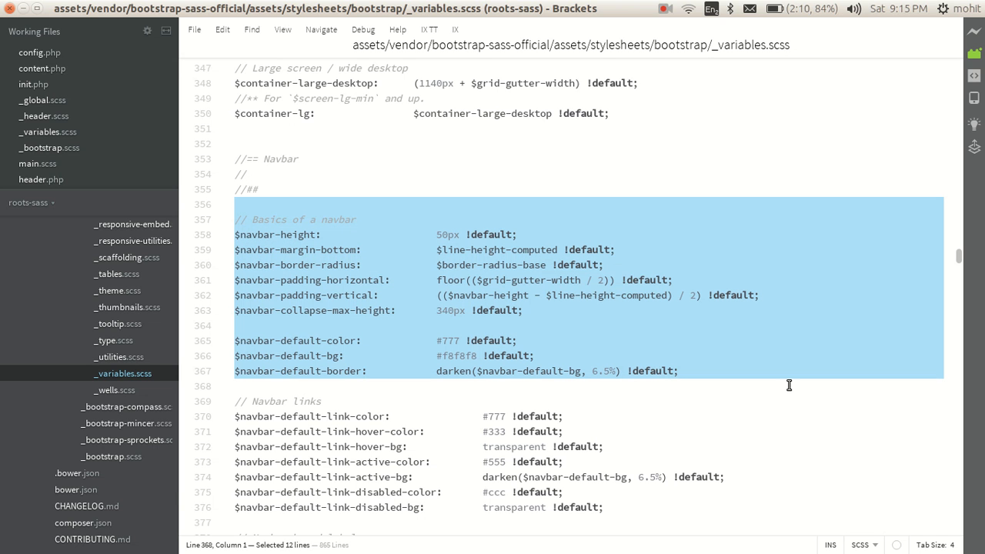
{"action": "left_click", "coordinate": [77, 133]}
Step: Add a //Navbar customizations comment at the end of the file and paste the Bootstrap navbar variables
{"action": "left_click", "coordinate": [405, 449]}
{"action": "key", "text": "Return"}
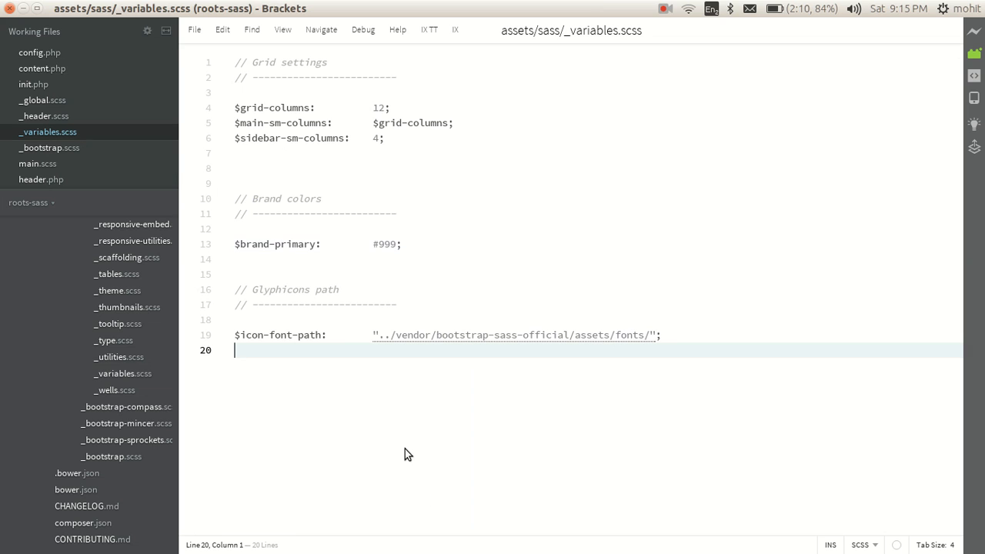
{"action": "key", "text": "Return"}
{"action": "key", "text": "Return"}
{"action": "type", "text": "//Navbar c"}
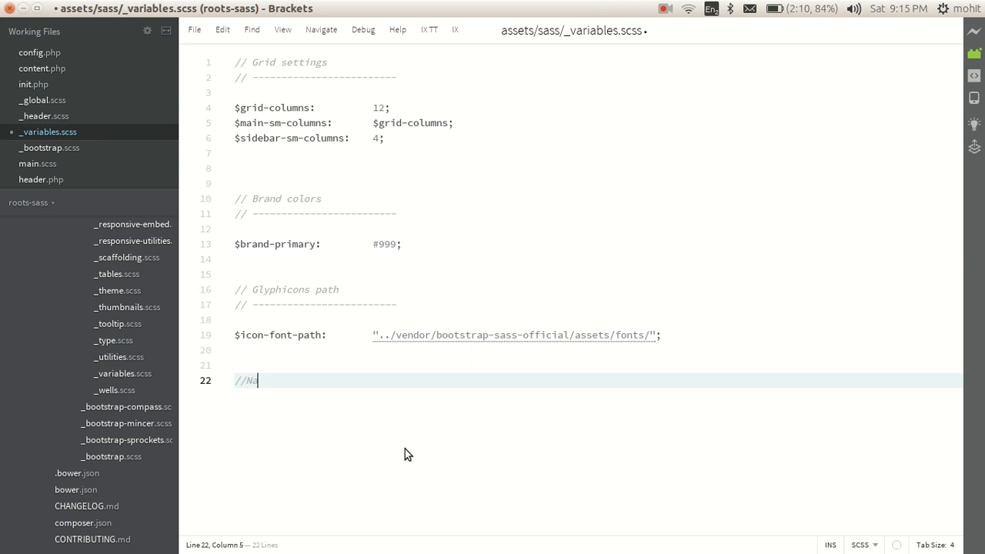
{"action": "type", "text": "ustomizations"}
{"action": "key", "text": "Return"}
{"action": "key", "text": "Return"}
{"action": "key", "text": "ctrl+v"}
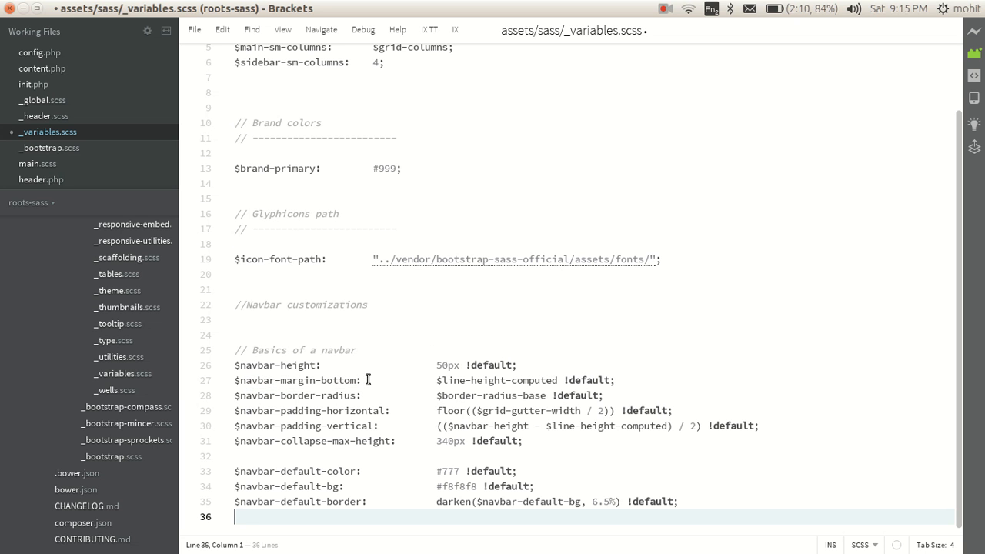
Step: Delete the navbar margin, radius, padding and border lines and the empty line, leaving four variables
{"action": "left_click_drag", "start_coordinate": [537, 361], "coordinate": [770, 430]}
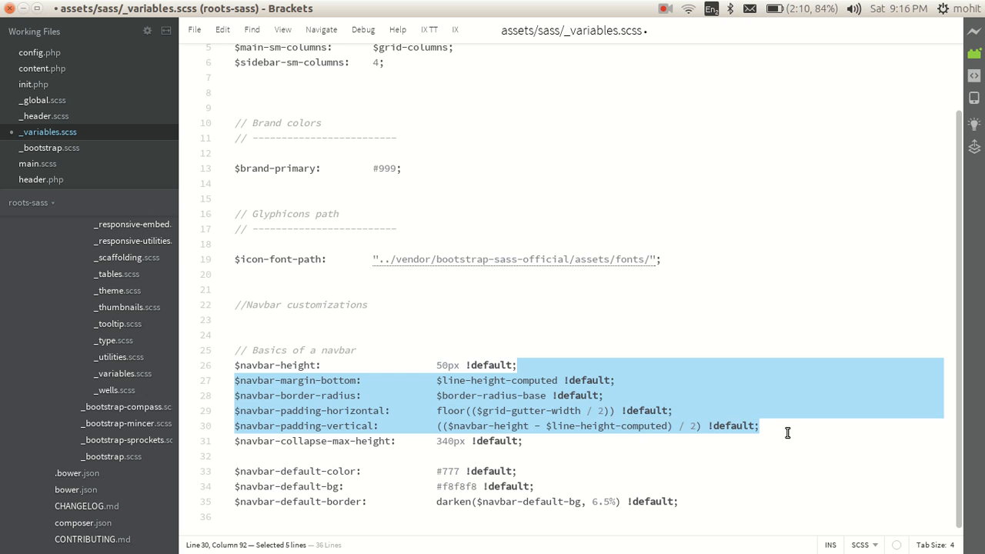
{"action": "key", "text": "Delete"}
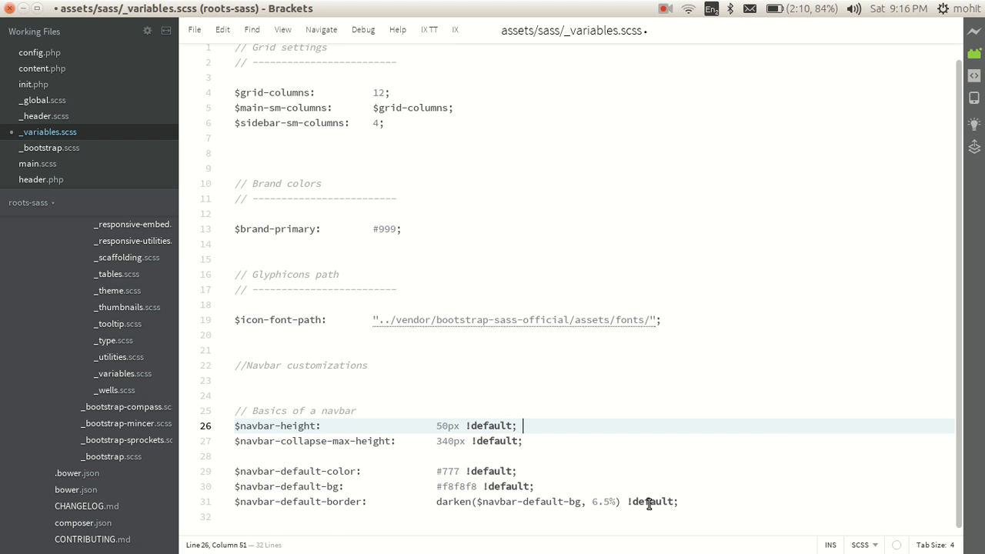
{"action": "left_click_drag", "start_coordinate": [695, 501], "coordinate": [677, 502]}
{"action": "key", "text": "shift+Up"}
{"action": "key", "text": "shift+Up"}
{"action": "key", "text": "shift+Down"}
{"action": "key", "text": "shift+Down"}
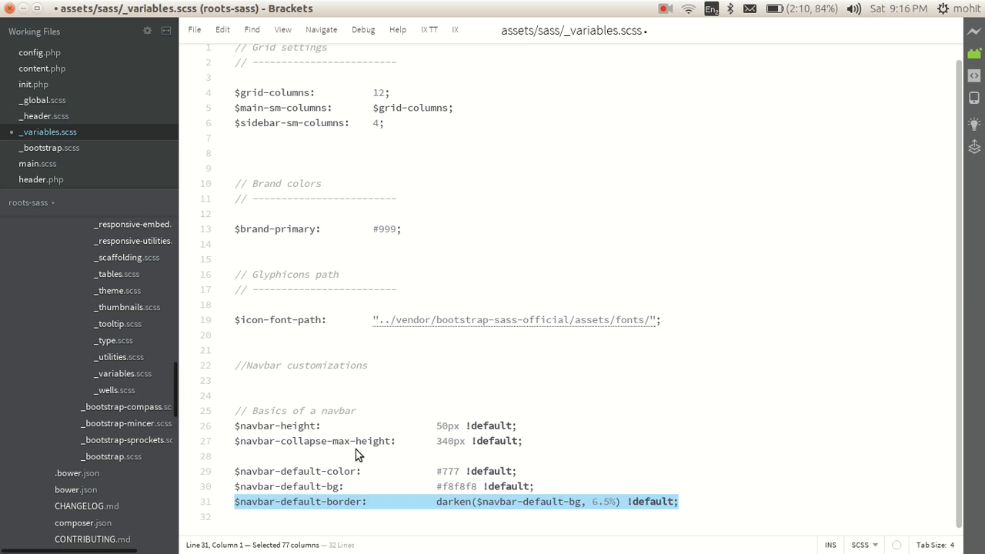
{"action": "key", "text": "Delete"}
{"action": "key", "text": "Up"}
{"action": "key", "text": "Up"}
{"action": "key", "text": "Up"}
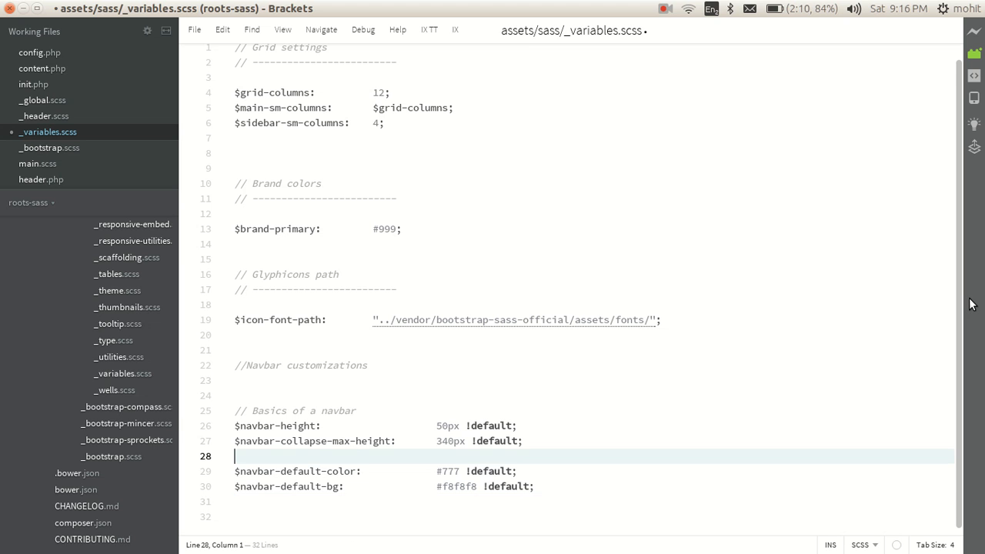
{"action": "key", "text": "BackSpace"}
{"action": "key", "text": "Up"}
{"action": "key", "text": "Up"}
{"action": "key", "text": "Up"}
{"action": "key", "text": "Up"}
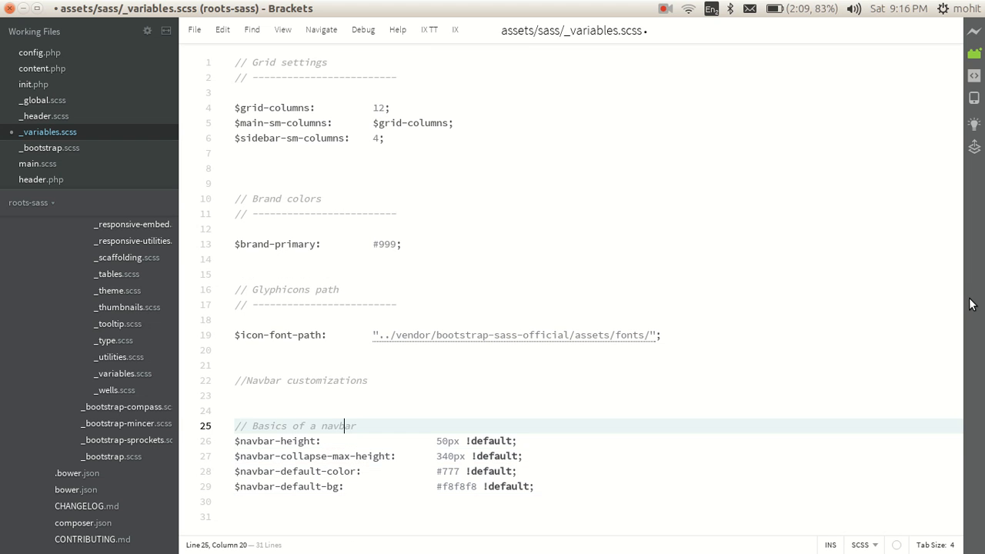
Step: Set $navbar-height to 80px, navbar colour to #fff and background to #999, and save
{"action": "key", "text": "Down"}
{"action": "key", "text": "Left"}
{"action": "key", "text": "Left"}
{"action": "key", "text": "Left"}
{"action": "key", "text": "Left"}
{"action": "key", "text": "BackSpace"}
{"action": "key", "text": "BackSpace"}
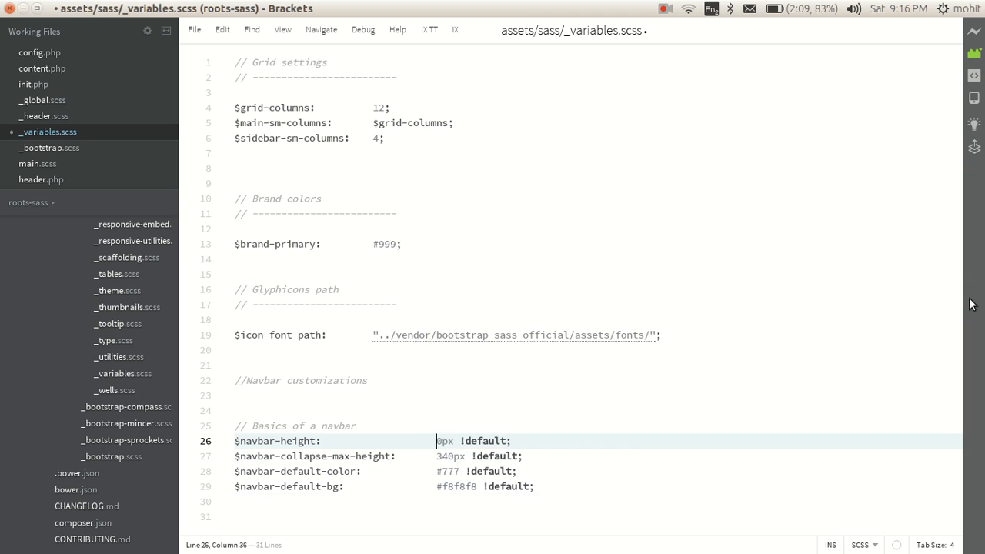
{"action": "type", "text": "80"}
{"action": "key", "text": "Down"}
{"action": "key", "text": "Down"}
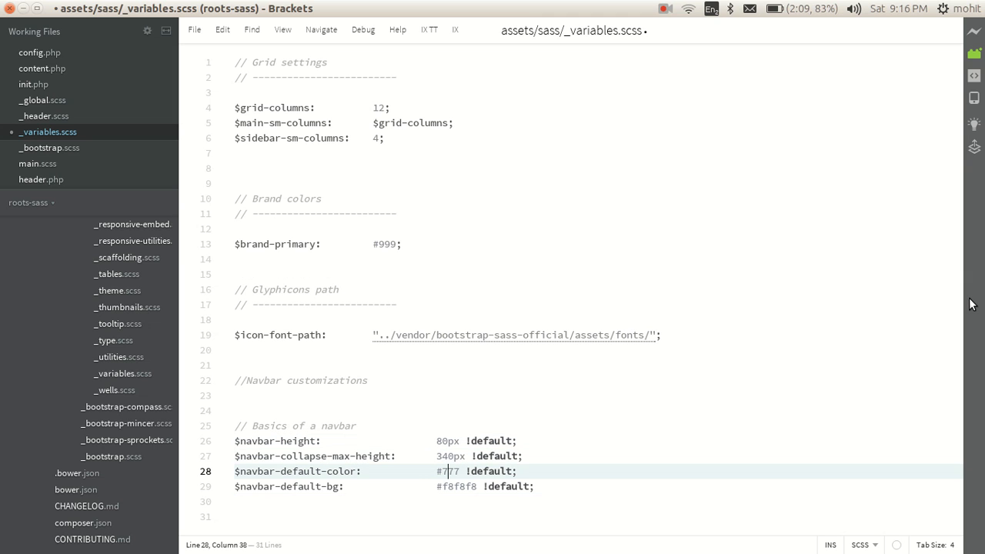
{"action": "key", "text": "Right"}
{"action": "key", "text": "Right"}
{"action": "key", "text": "Right"}
{"action": "key", "text": "shift+Left"}
{"action": "key", "text": "shift+Left"}
{"action": "key", "text": "shift+Left"}
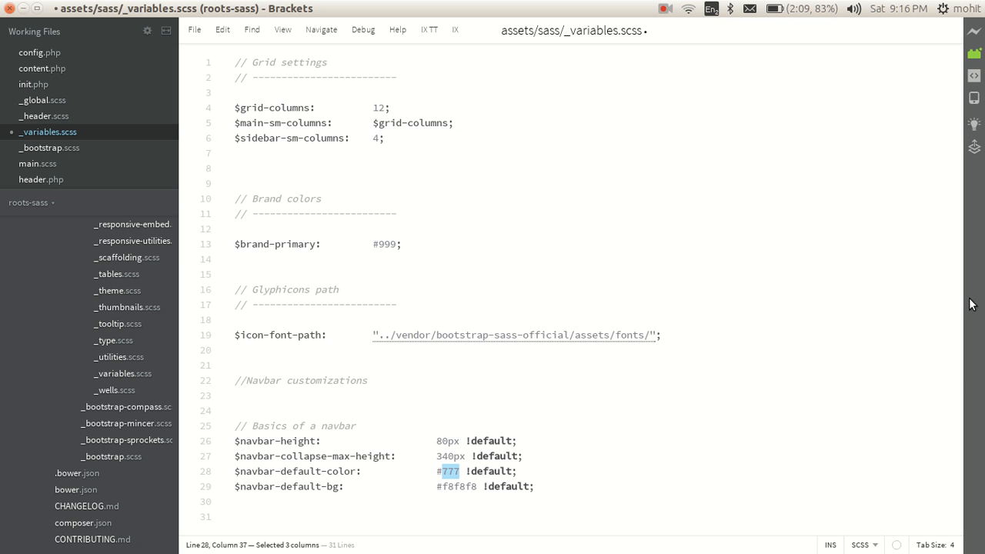
{"action": "type", "text": "fff"}
{"action": "key", "text": "Down"}
{"action": "key", "text": "Left"}
{"action": "key", "text": "Left"}
{"action": "key", "text": "Left"}
{"action": "key", "text": "shift+Left"}
{"action": "key", "text": "shift+Left"}
{"action": "key", "text": "shift+Left"}
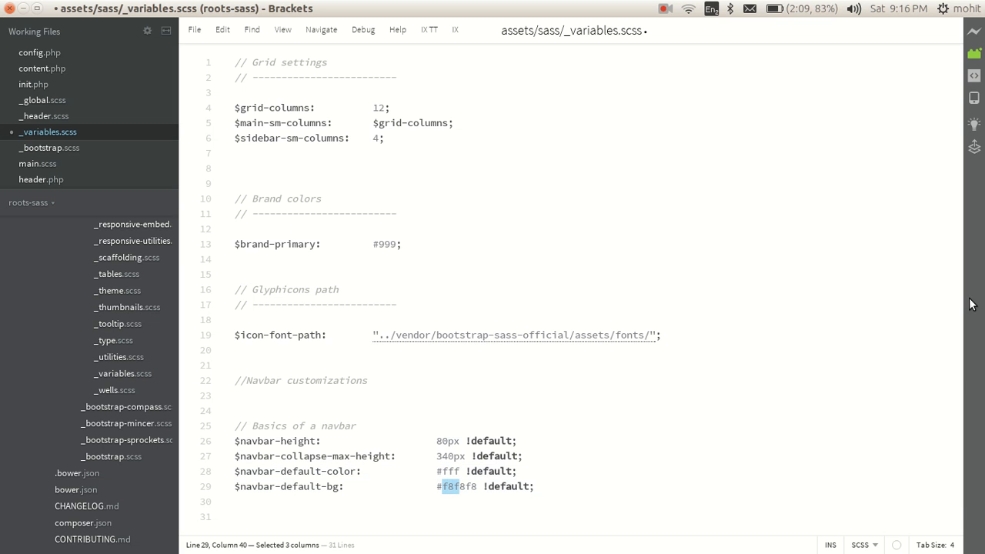
{"action": "key", "text": "shift+Right"}
{"action": "key", "text": "shift+Right"}
{"action": "key", "text": "shift+Right"}
{"action": "type", "text": "999"}
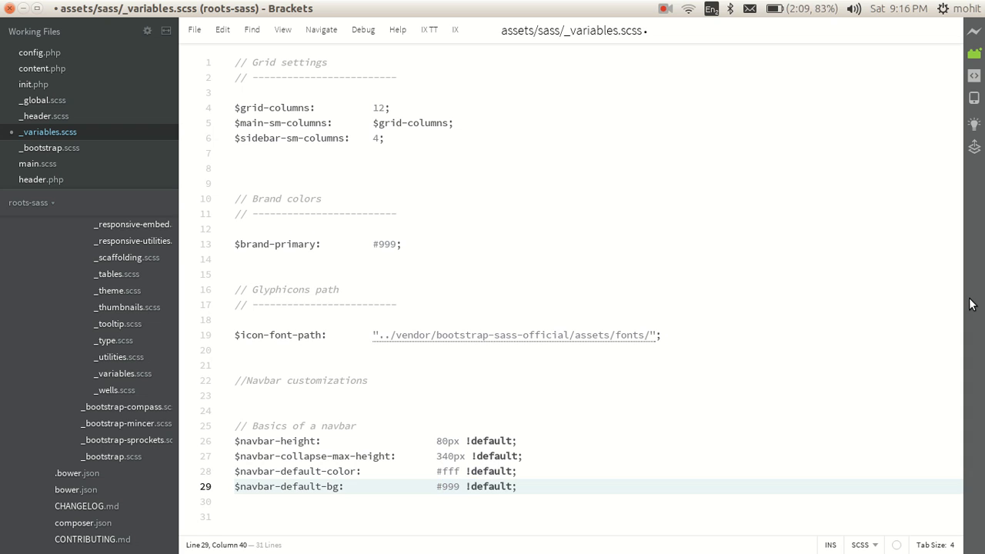
{"action": "key", "text": "ctrl+s"}
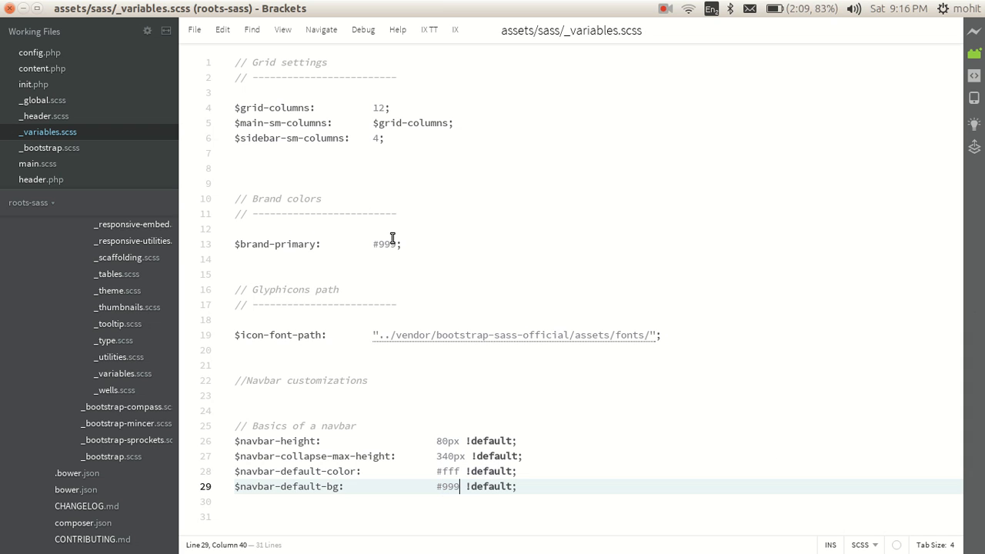
Step: Change $brand-primary to blue, save, check the Terminal rebuild and reload the site in Firefox
{"action": "double_click", "coordinate": [393, 244]}
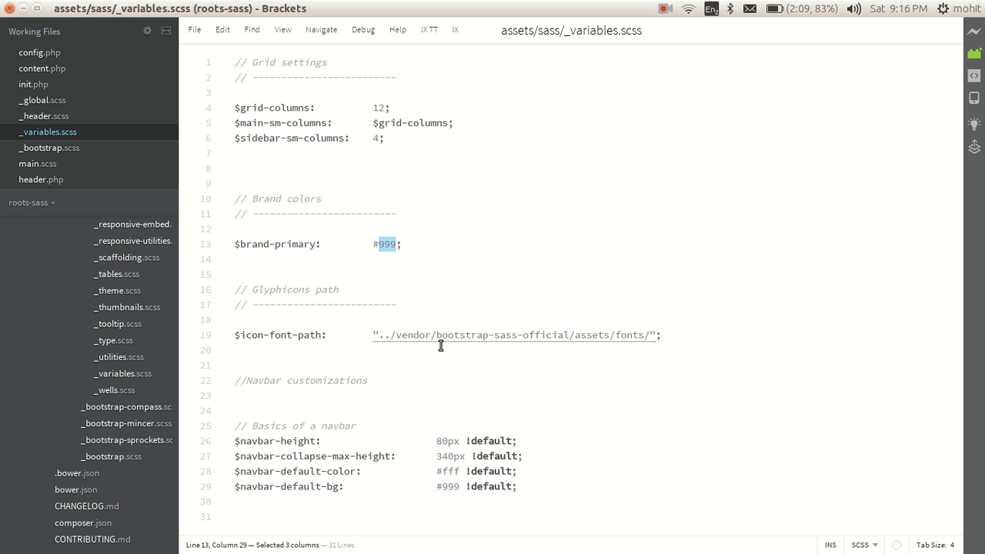
{"action": "key", "text": "BackSpace"}
{"action": "type", "text": "blue"}
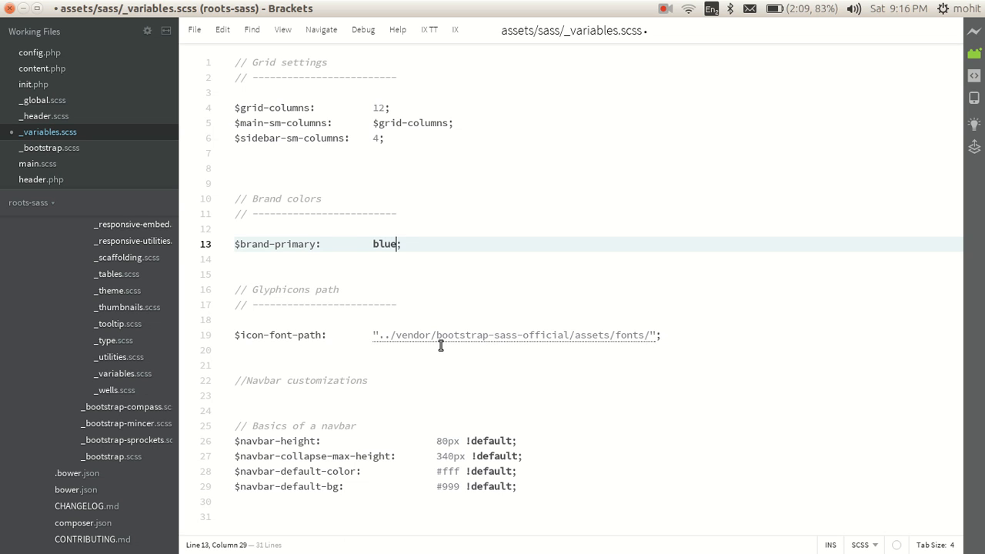
{"action": "left_click", "coordinate": [441, 305]}
{"action": "key", "text": "ctrl+s"}
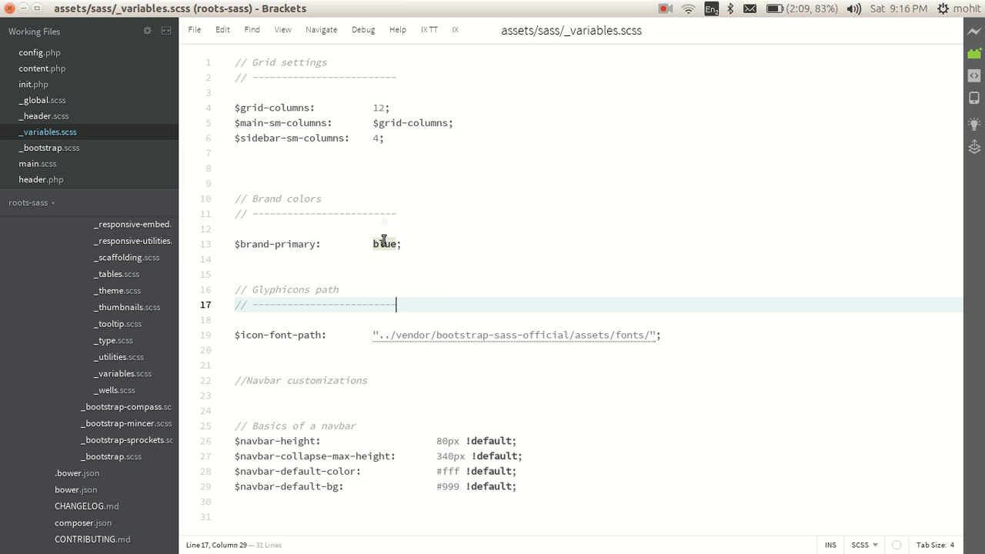
{"action": "left_click", "coordinate": [525, 231]}
{"action": "key", "text": "alt+Tab"}
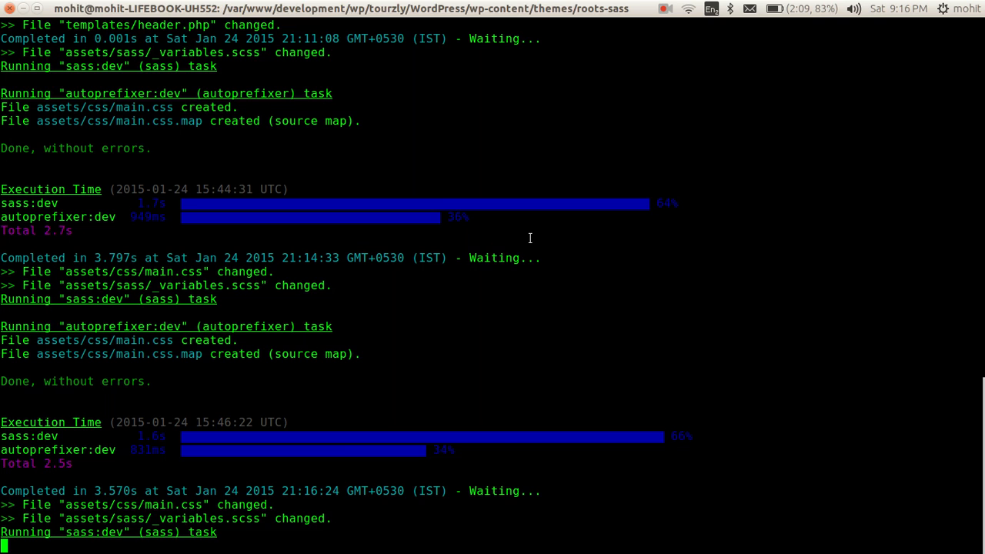
{"action": "key", "text": "alt+Tab"}
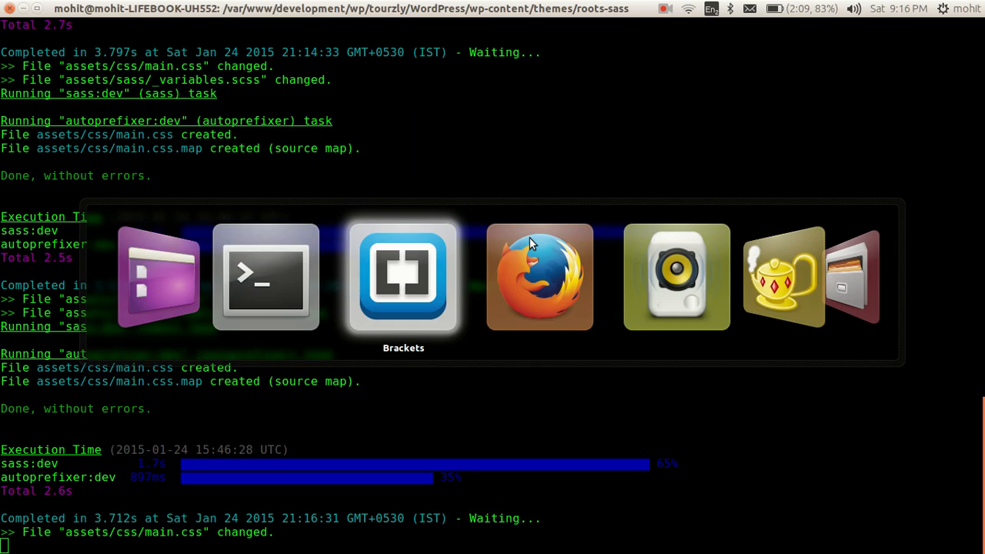
{"action": "key", "text": "F5"}
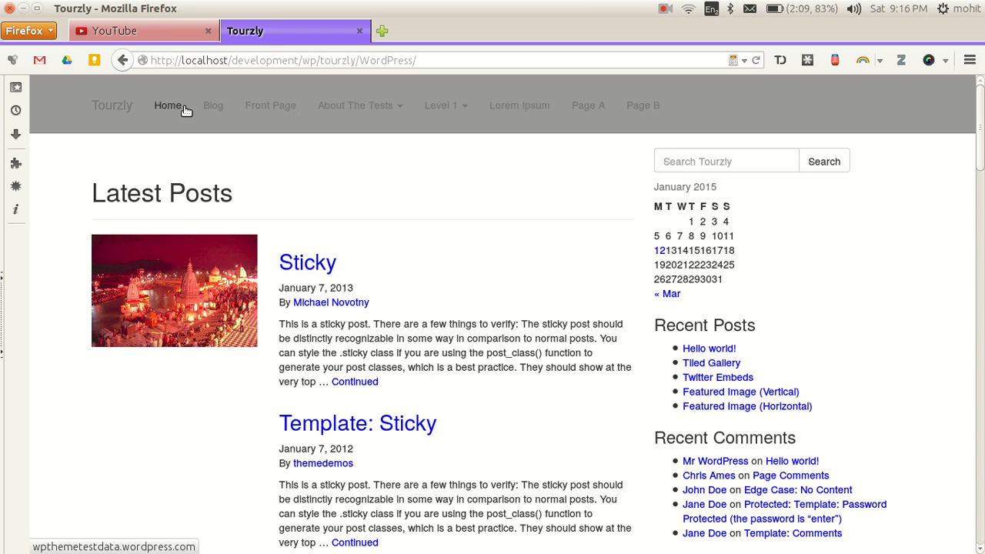
Step: Toggle the Level 1 dropdown in the taller grey navbar to check its Level 2 submenu items
{"action": "left_click", "coordinate": [445, 106]}
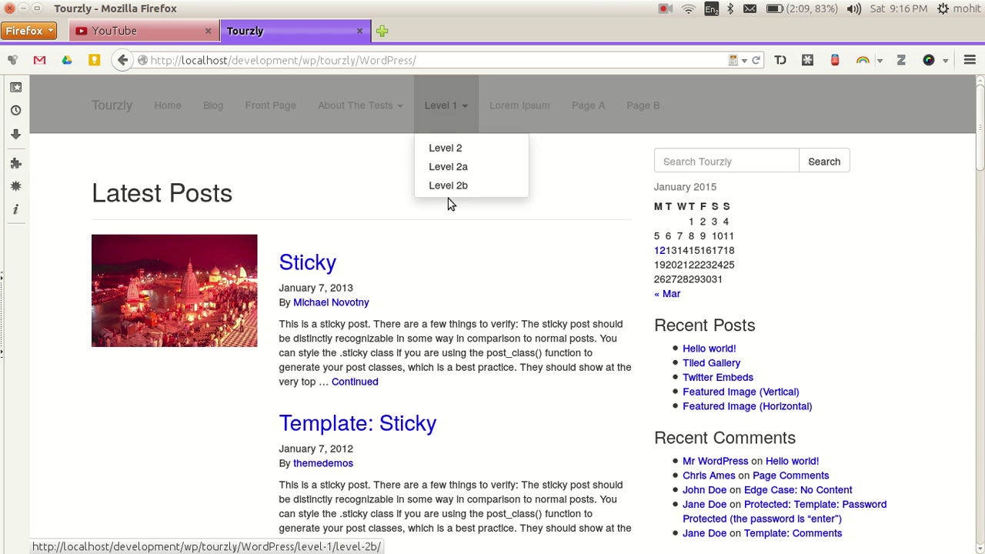
{"action": "left_click", "coordinate": [354, 196]}
{"action": "left_click", "coordinate": [447, 111]}
{"action": "left_click", "coordinate": [360, 202]}
{"action": "scroll", "coordinate": [523, 323], "scroll_direction": "down", "scroll_amount": 3}
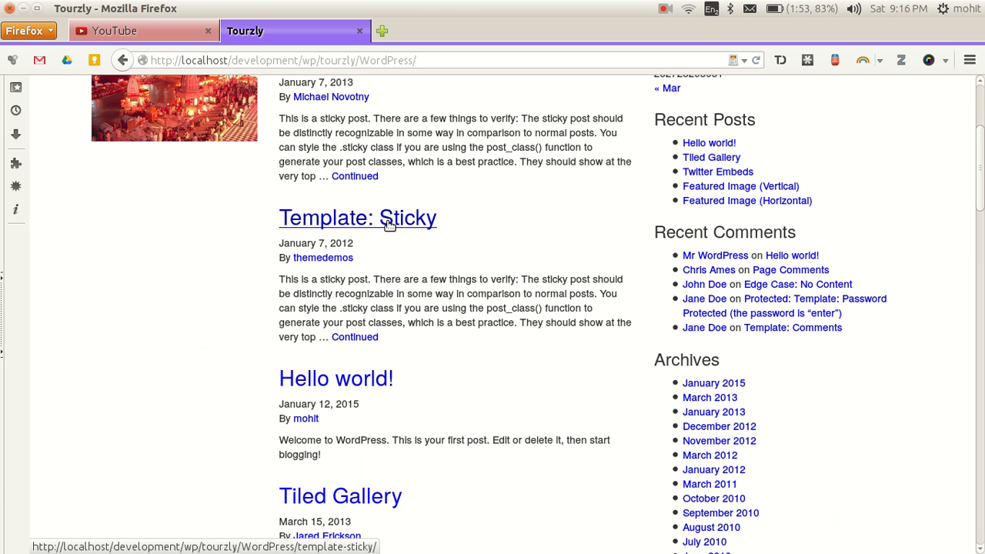
{"action": "scroll", "coordinate": [708, 496], "scroll_direction": "down", "scroll_amount": 5}
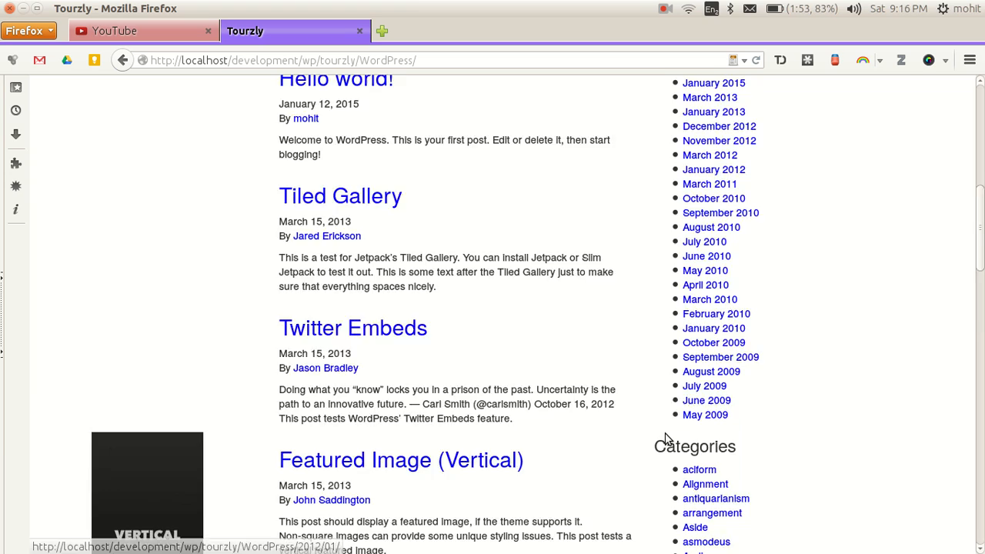
{"action": "scroll", "coordinate": [668, 447], "scroll_direction": "down", "scroll_amount": 5}
{"action": "scroll", "coordinate": [668, 434], "scroll_direction": "up", "scroll_amount": 5}
{"action": "scroll", "coordinate": [668, 435], "scroll_direction": "up", "scroll_amount": 10}
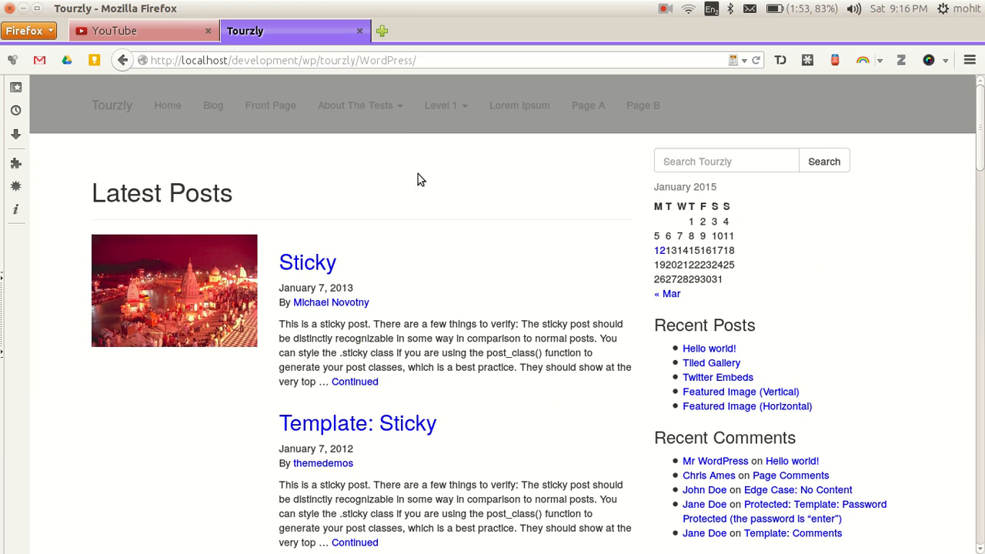